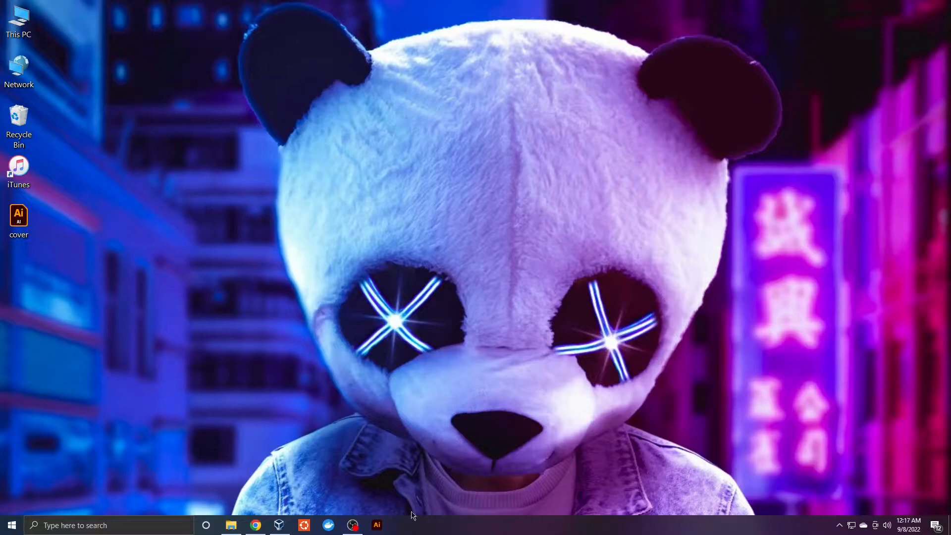
Open the virtualbox.org downloads page, start the VirtualBox 6.1.38 Windows hosts download, and minimize Chrome
{"action": "left_click", "coordinate": [255, 526]}
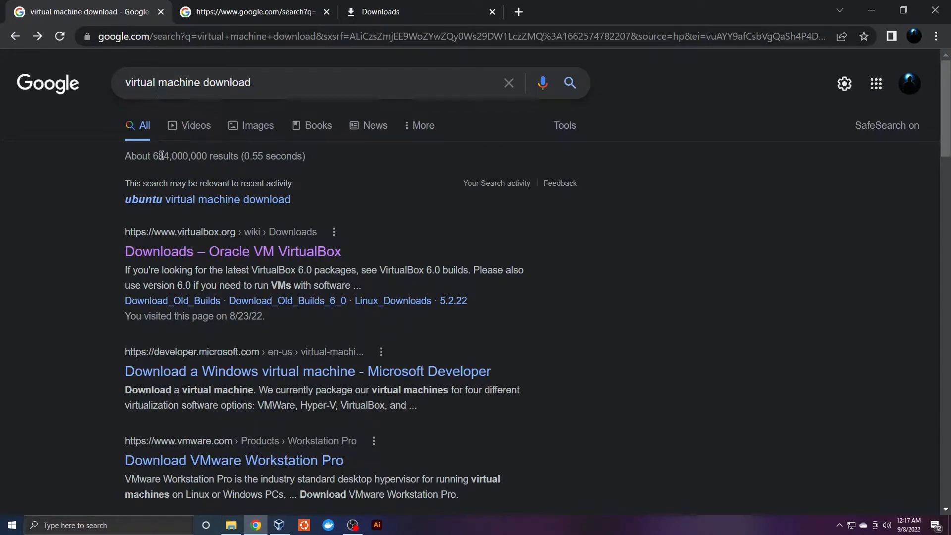
{"action": "left_click", "coordinate": [212, 254]}
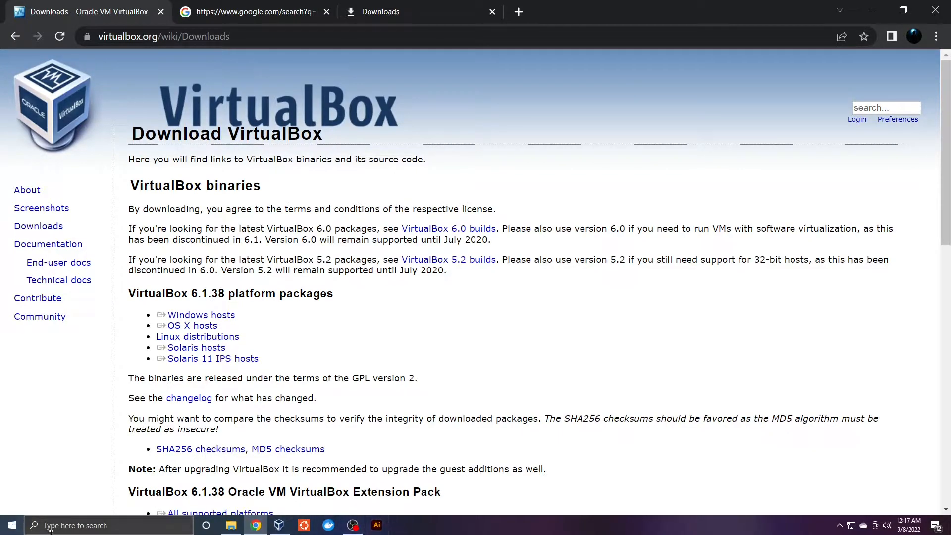
{"action": "left_click", "coordinate": [215, 318]}
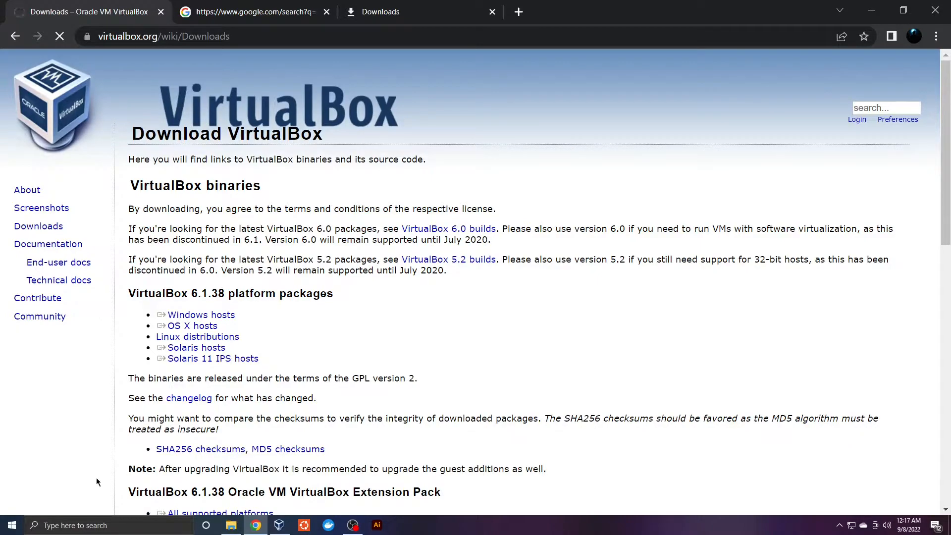
{"action": "left_click", "coordinate": [871, 10]}
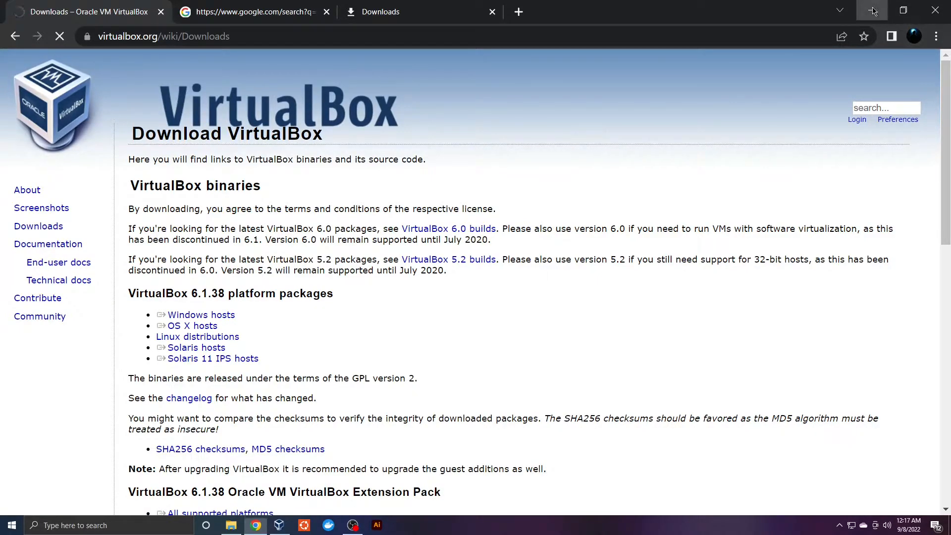
Glance at VirtualBox Manager, then return to Chrome and start the Windows hosts installer download again
{"action": "left_click", "coordinate": [279, 524]}
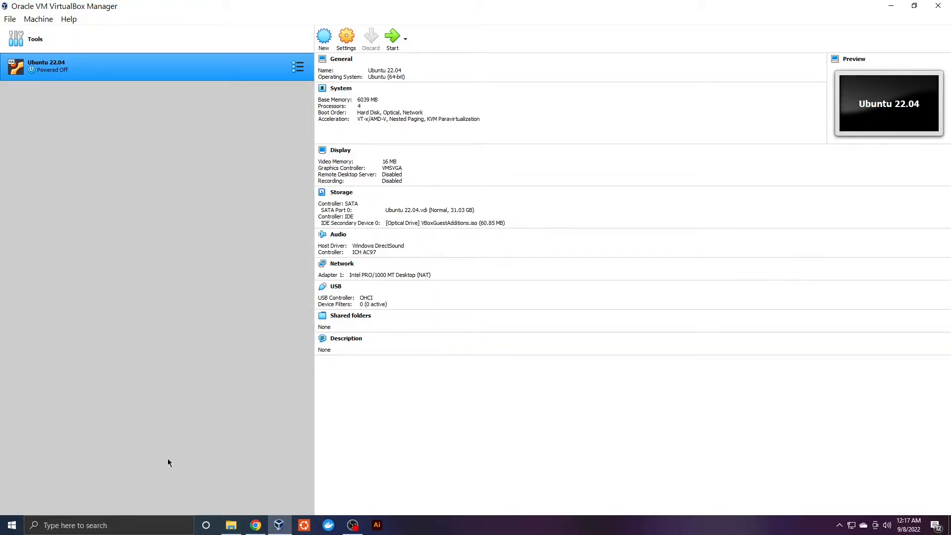
{"action": "left_click", "coordinate": [256, 524]}
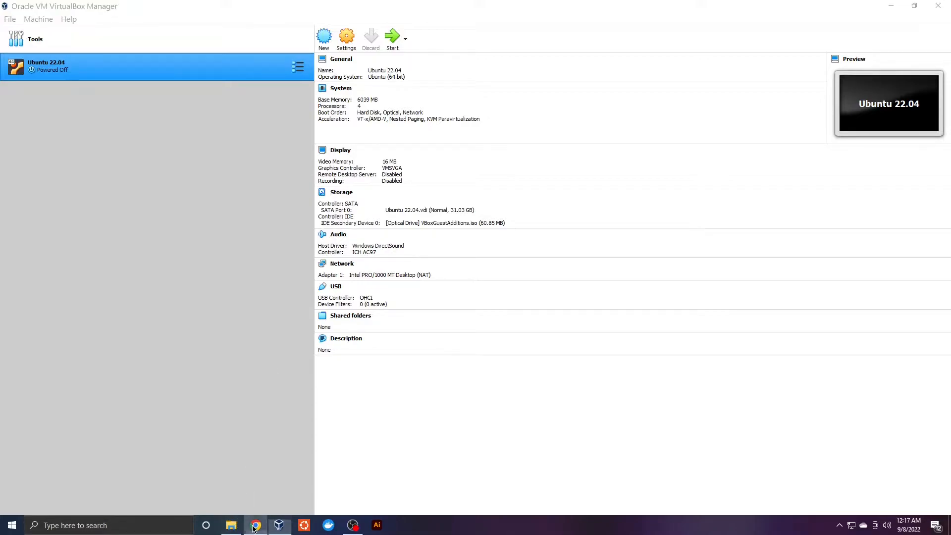
{"action": "left_click", "coordinate": [201, 315]}
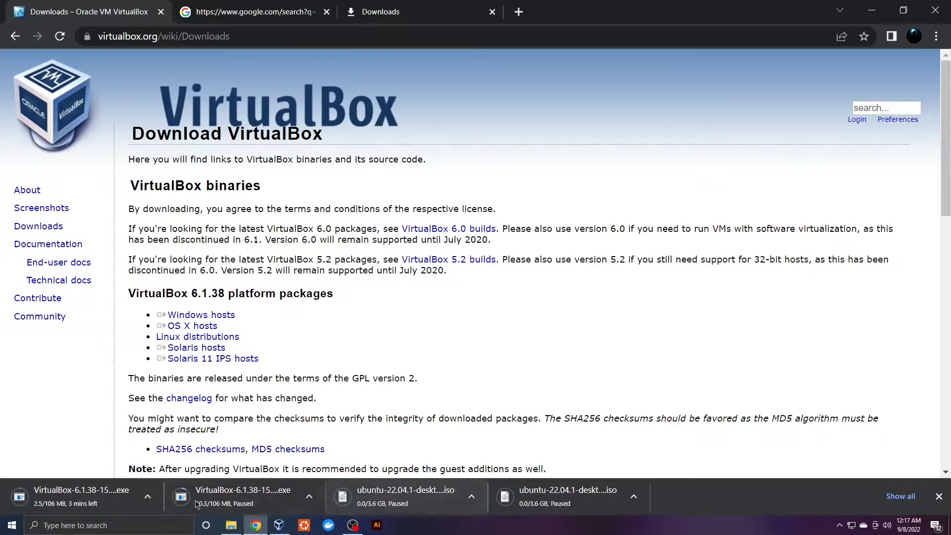
Pause the VirtualBox download and go to the Download Ubuntu Desktop page
{"action": "left_click", "coordinate": [144, 497]}
{"action": "left_click", "coordinate": [205, 436]}
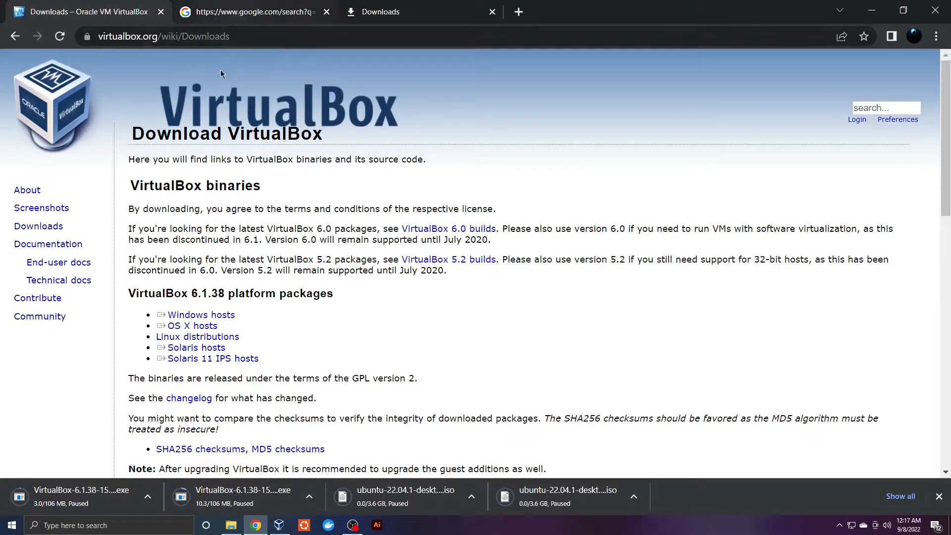
{"action": "left_click", "coordinate": [246, 7]}
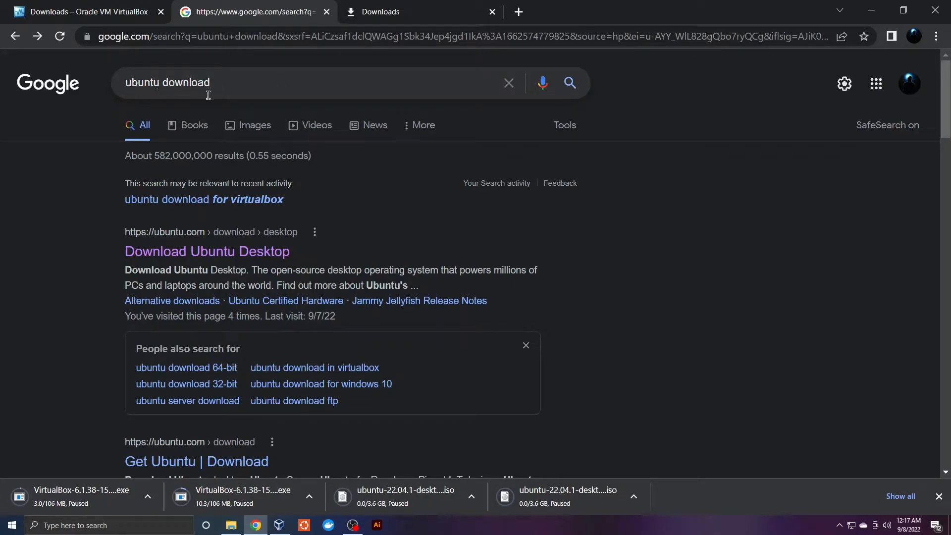
{"action": "left_click", "coordinate": [192, 253]}
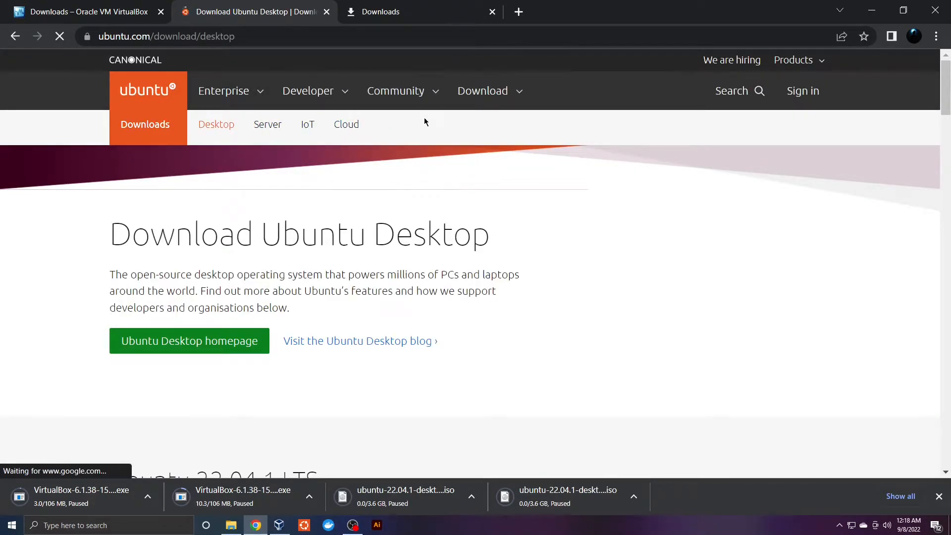
{"action": "left_click", "coordinate": [496, 107]}
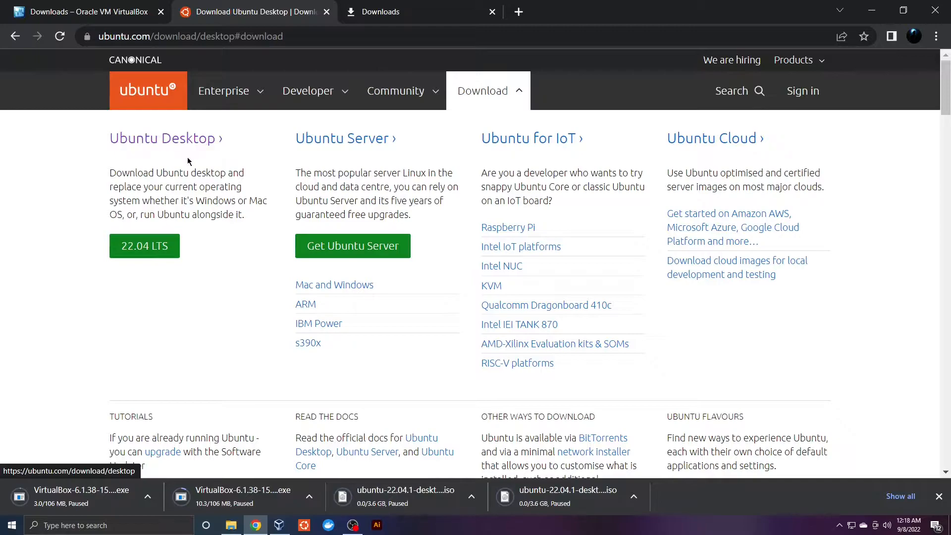
Start the Ubuntu 22.04.1 LTS desktop ISO download, pause it, and minimize Chrome
{"action": "left_click", "coordinate": [146, 252]}
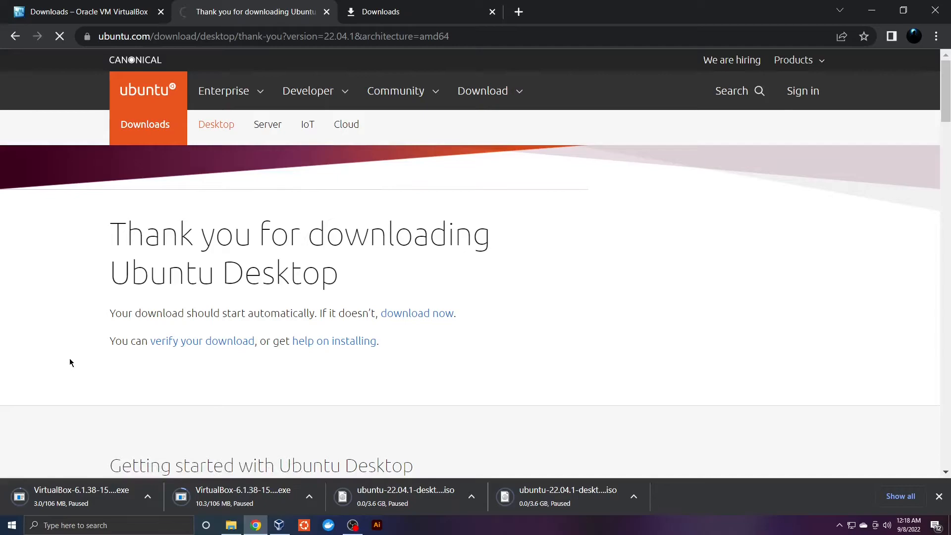
{"action": "left_click", "coordinate": [147, 497]}
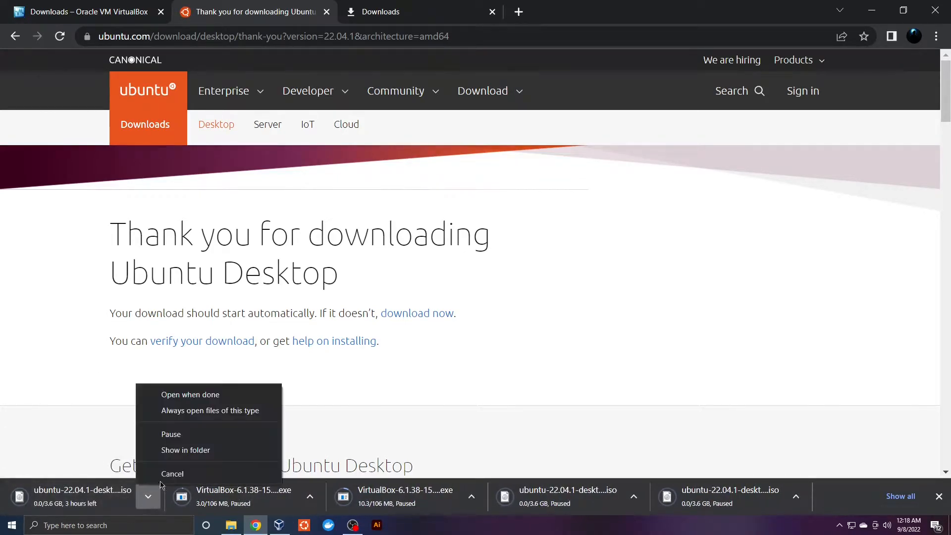
{"action": "left_click", "coordinate": [196, 438]}
{"action": "left_click", "coordinate": [938, 496]}
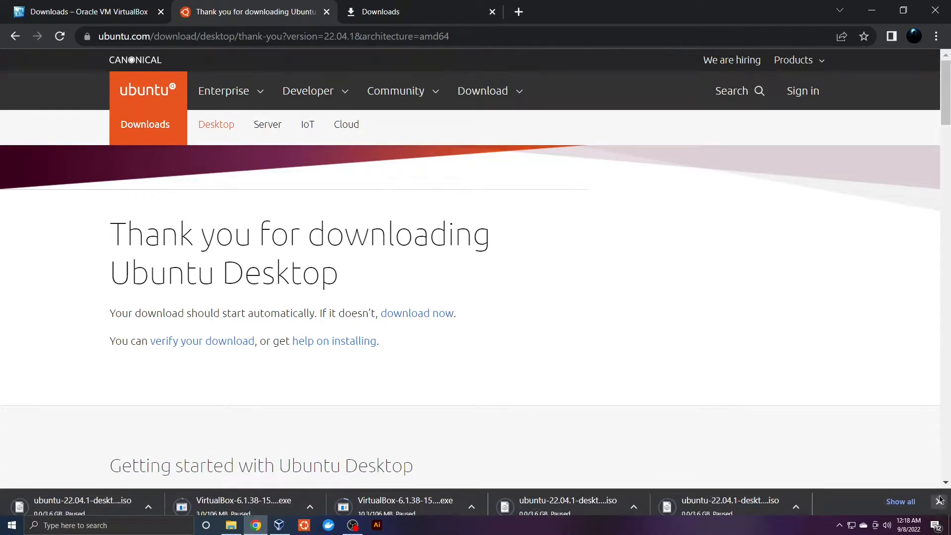
{"action": "left_click", "coordinate": [872, 10]}
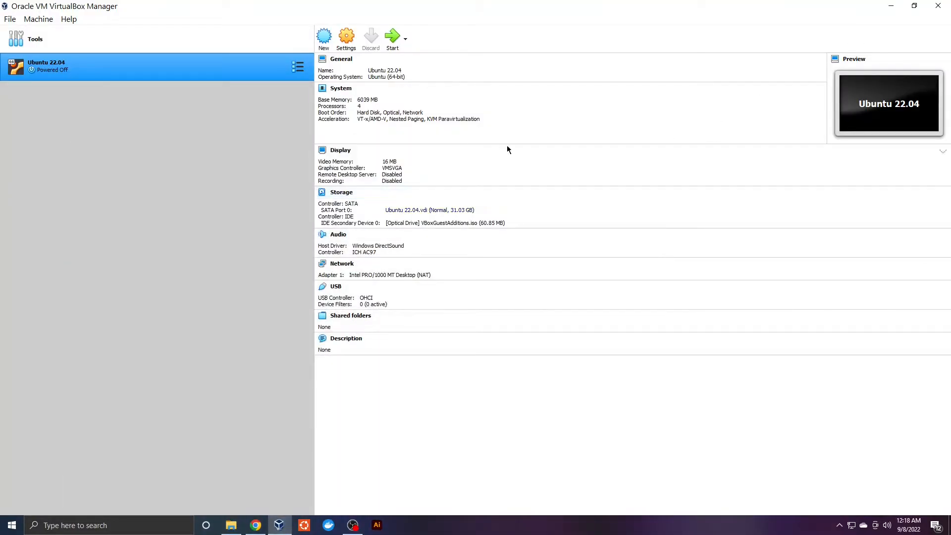
Confirm the Ubuntu ISO folder holds ubuntu-22.04.1-desktop-amd64 in File Explorer, then minimize it
{"action": "left_click", "coordinate": [892, 7]}
{"action": "left_click", "coordinate": [231, 525]}
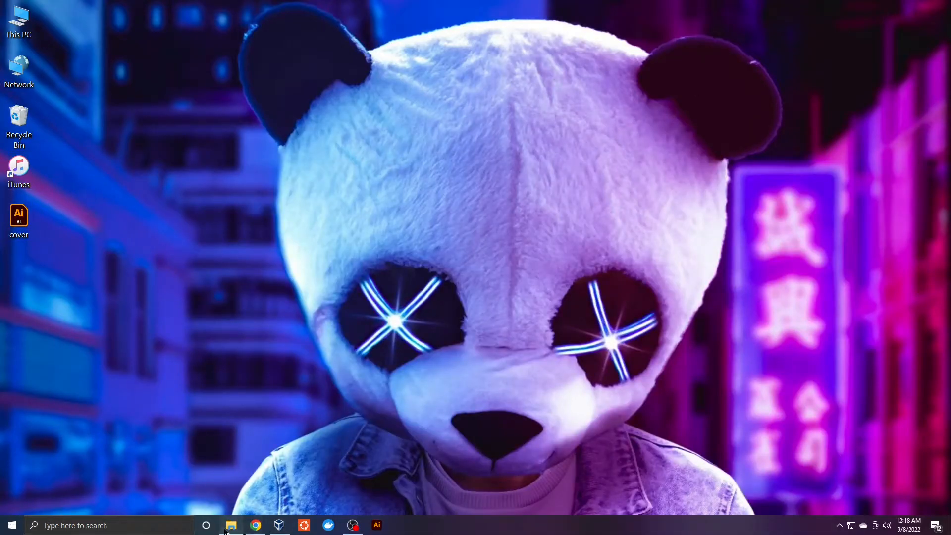
{"action": "left_click", "coordinate": [358, 302]}
{"action": "left_click", "coordinate": [358, 314]}
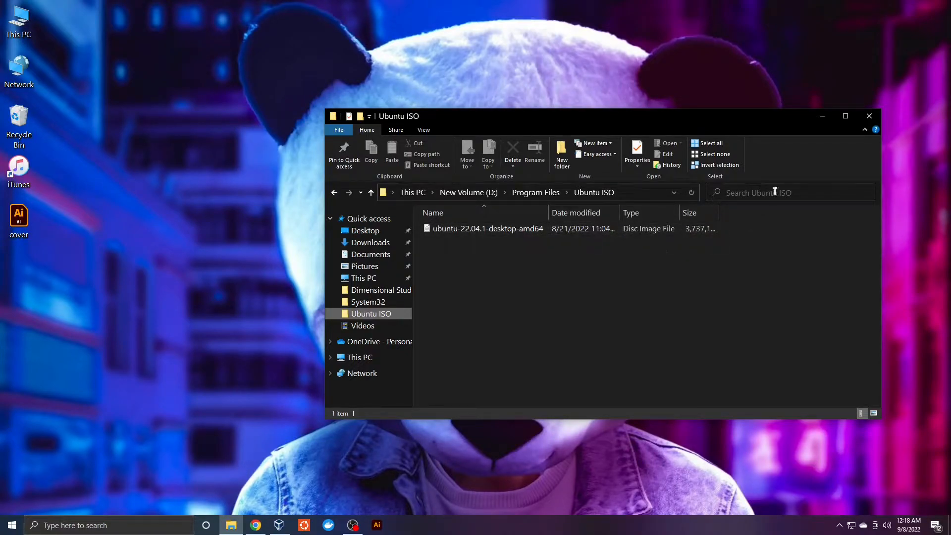
{"action": "left_click", "coordinate": [821, 117]}
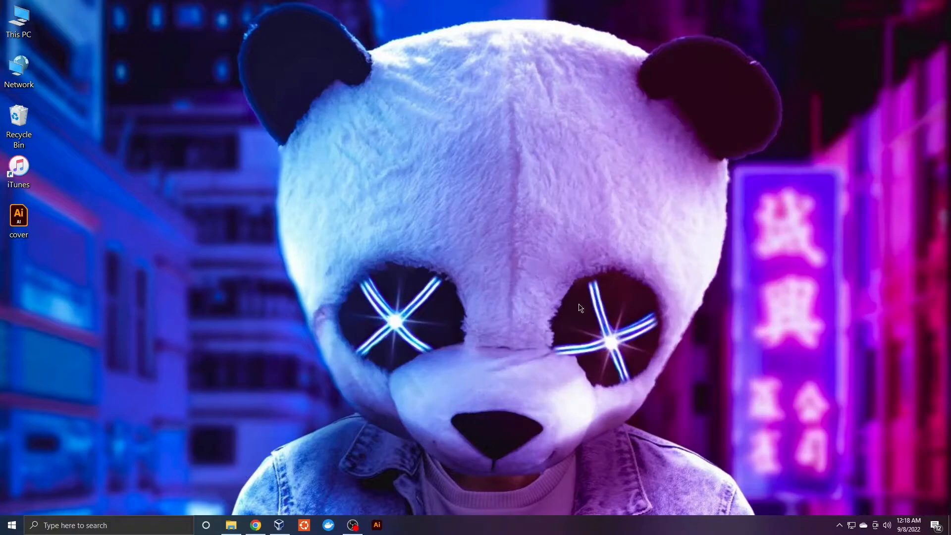
Start a new VM named Ubuntu 22.04 (2) with type Linux and version Ubuntu (64-bit)
{"action": "left_click", "coordinate": [279, 526]}
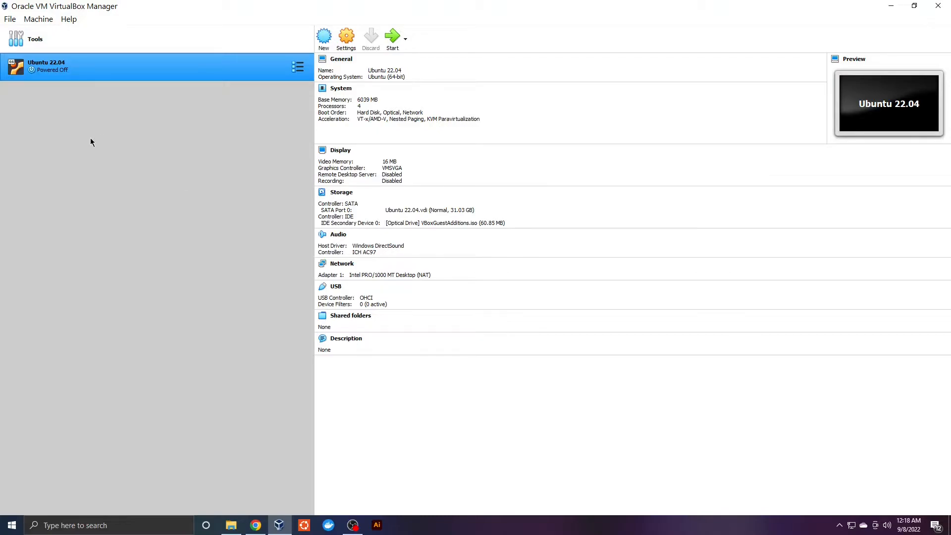
{"action": "left_click", "coordinate": [324, 40]}
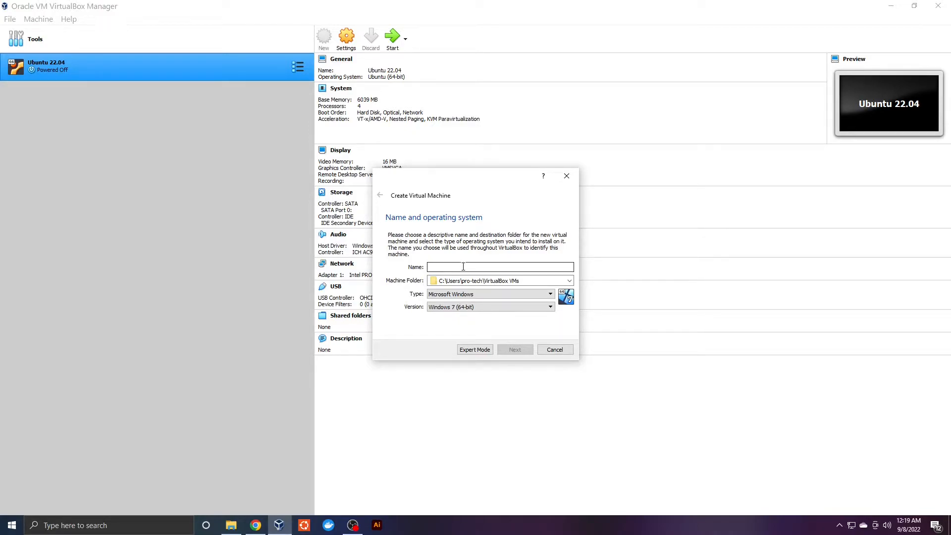
{"action": "type", "text": "Ubuntu 22.04 (2"}
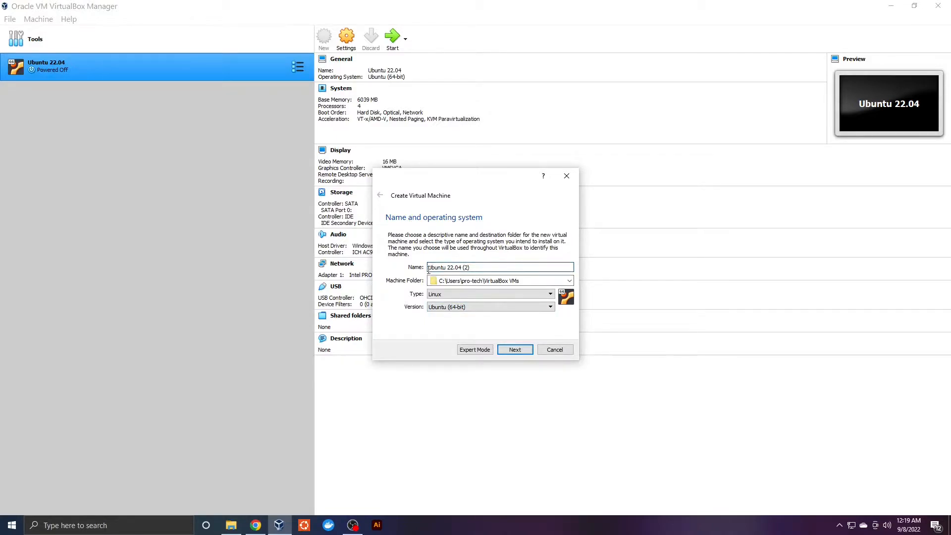
{"action": "left_click", "coordinate": [437, 308]}
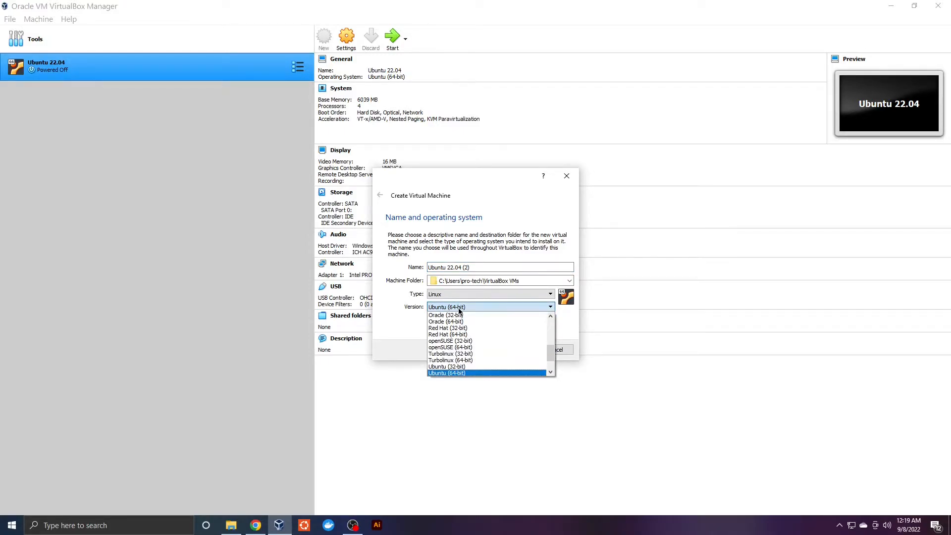
{"action": "left_click", "coordinate": [459, 308]}
{"action": "left_click", "coordinate": [460, 308]}
{"action": "left_click", "coordinate": [400, 339]}
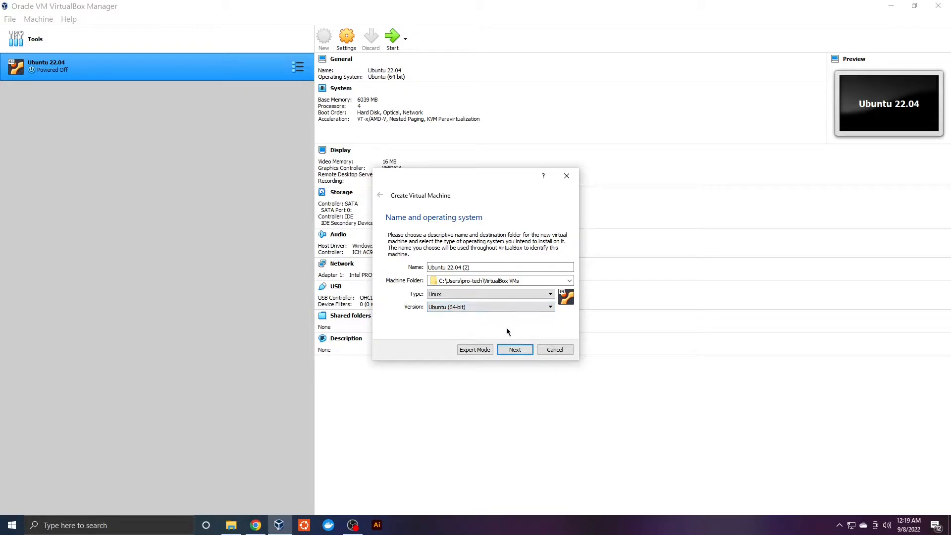
Give the new machine about 7023 MB of memory and reach the hard disk page
{"action": "left_click", "coordinate": [516, 350]}
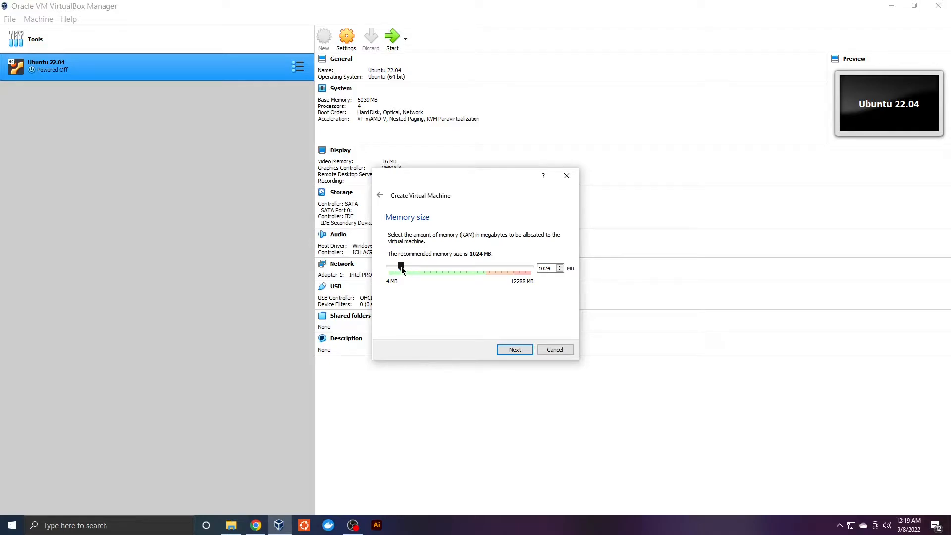
{"action": "left_click_drag", "start_coordinate": [401, 266], "coordinate": [486, 275]}
{"action": "left_click_drag", "start_coordinate": [483, 266], "coordinate": [471, 267]}
{"action": "left_click", "coordinate": [510, 351]}
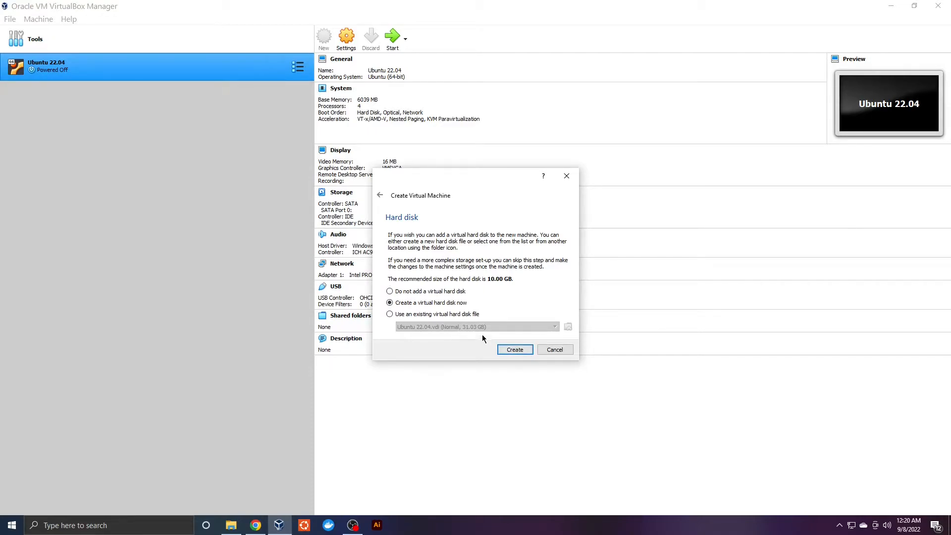
Create a dynamically allocated 15.34 GB VDI disk and finish the Ubuntu 22.04 (2) machine
{"action": "left_click", "coordinate": [512, 348]}
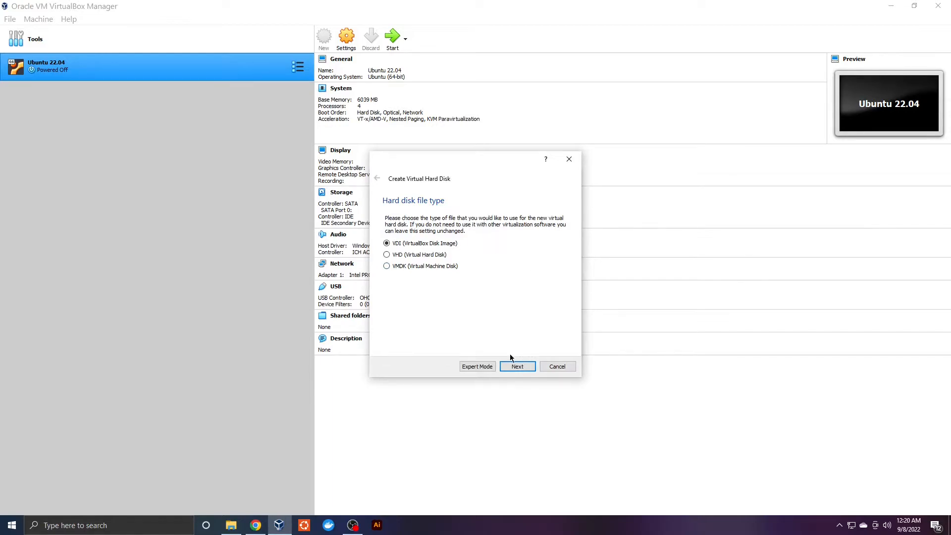
{"action": "left_click", "coordinate": [513, 369]}
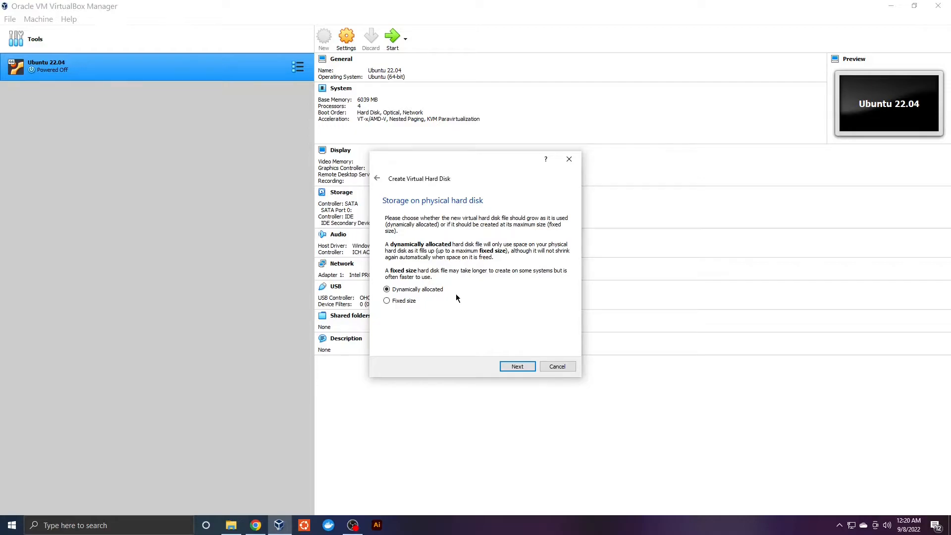
{"action": "left_click", "coordinate": [516, 367]}
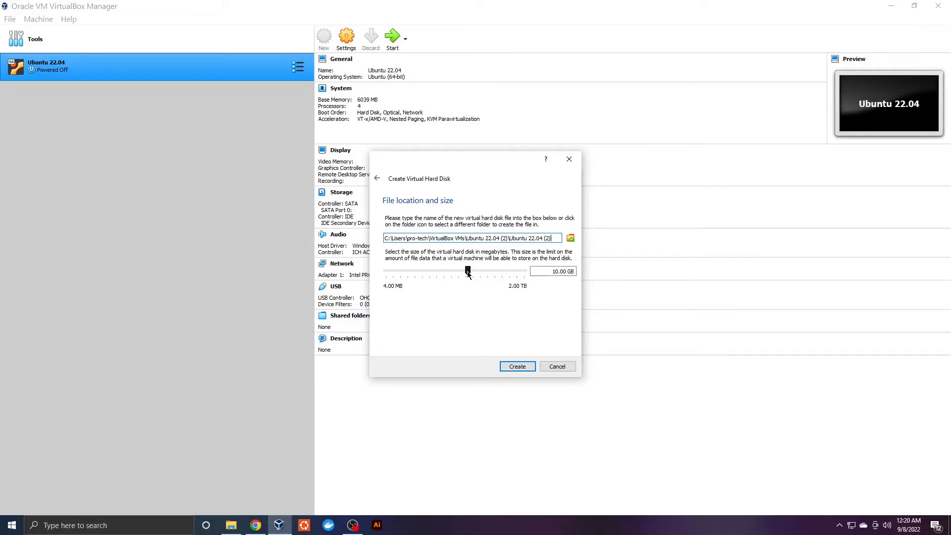
{"action": "left_click_drag", "start_coordinate": [467, 272], "coordinate": [473, 270]}
{"action": "left_click", "coordinate": [517, 366]}
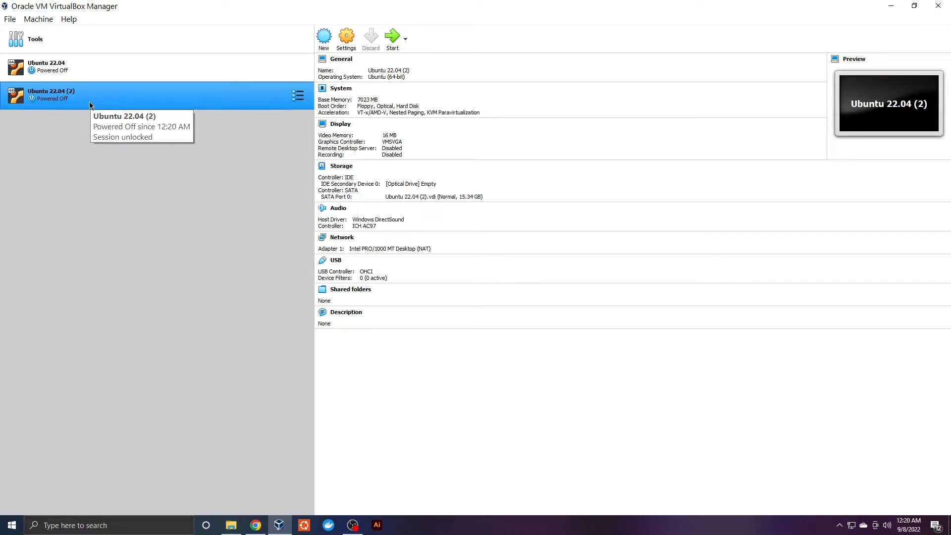
In the machine's General > Advanced settings, set Shared Clipboard to Bidirectional
{"action": "left_click", "coordinate": [346, 37]}
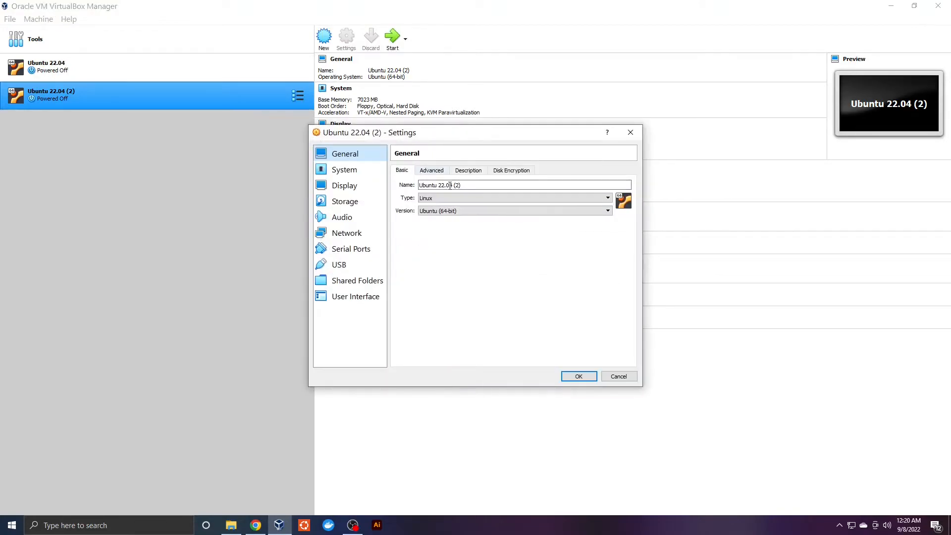
{"action": "left_click", "coordinate": [433, 173]}
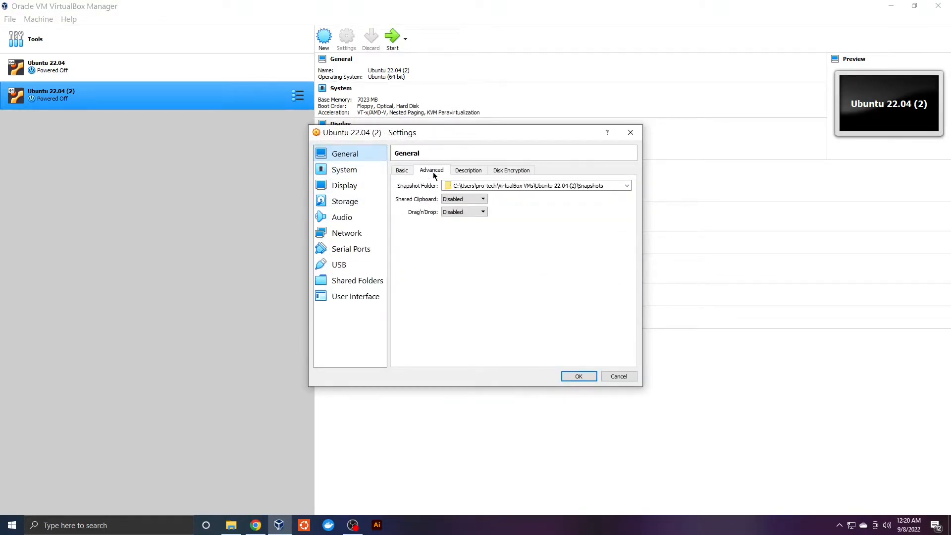
{"action": "left_click", "coordinate": [484, 200]}
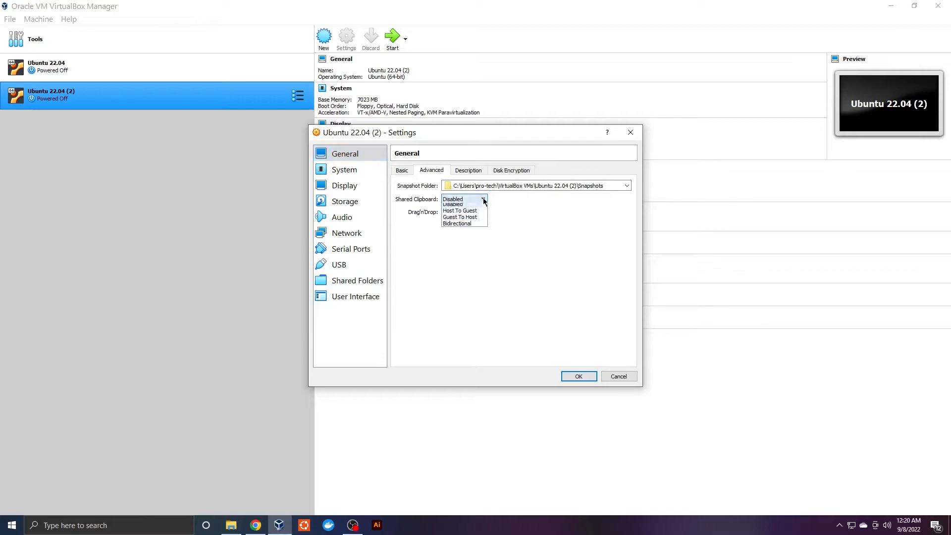
{"action": "left_click", "coordinate": [468, 226]}
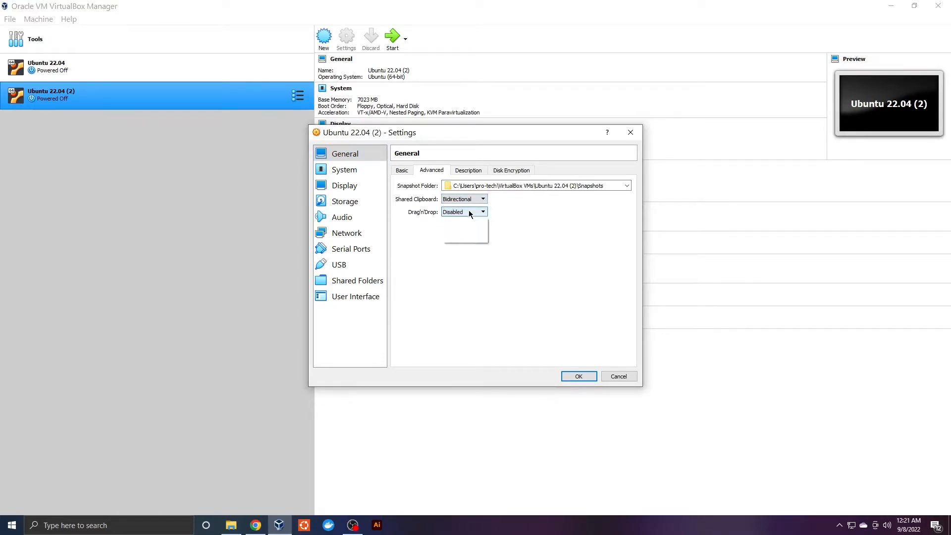
{"action": "left_click", "coordinate": [474, 170]}
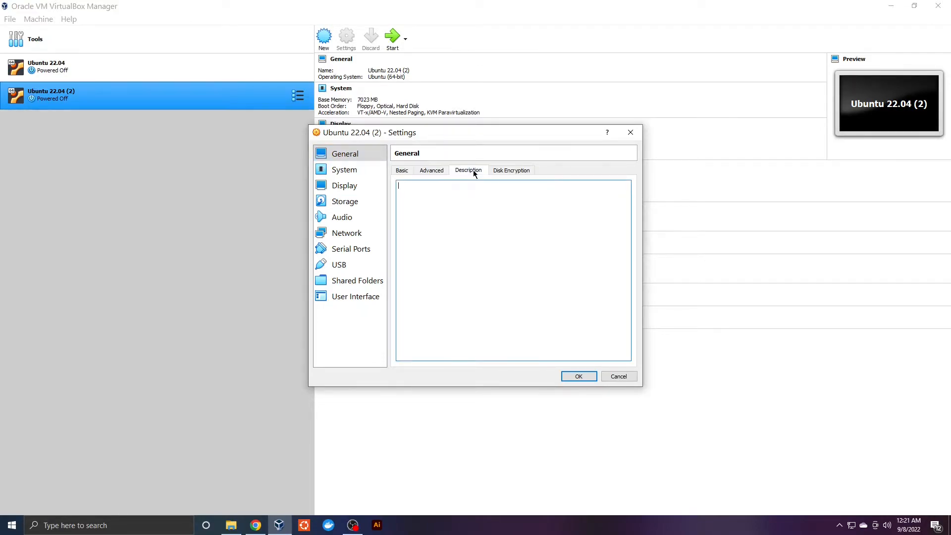
Under System, add Network to the boot order and set 4 processors
{"action": "left_click", "coordinate": [347, 170]}
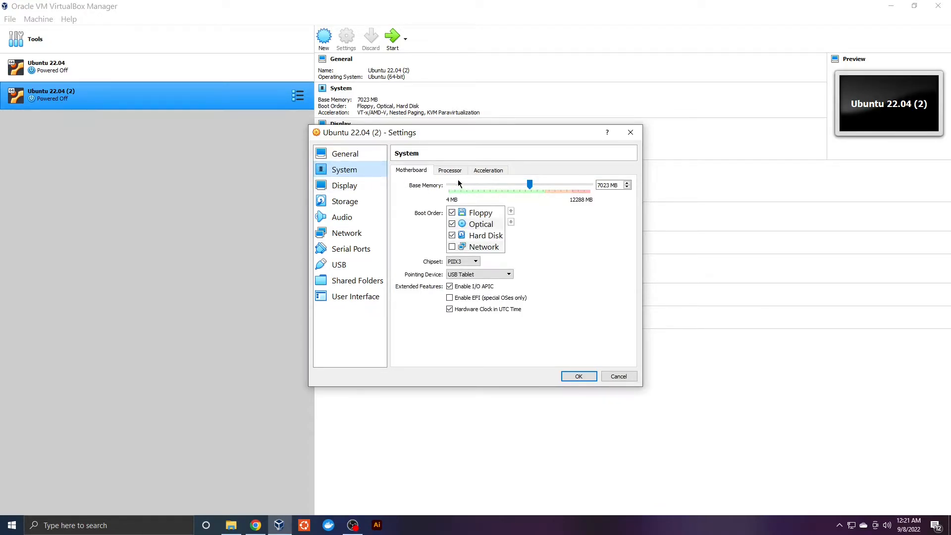
{"action": "left_click", "coordinate": [451, 247]}
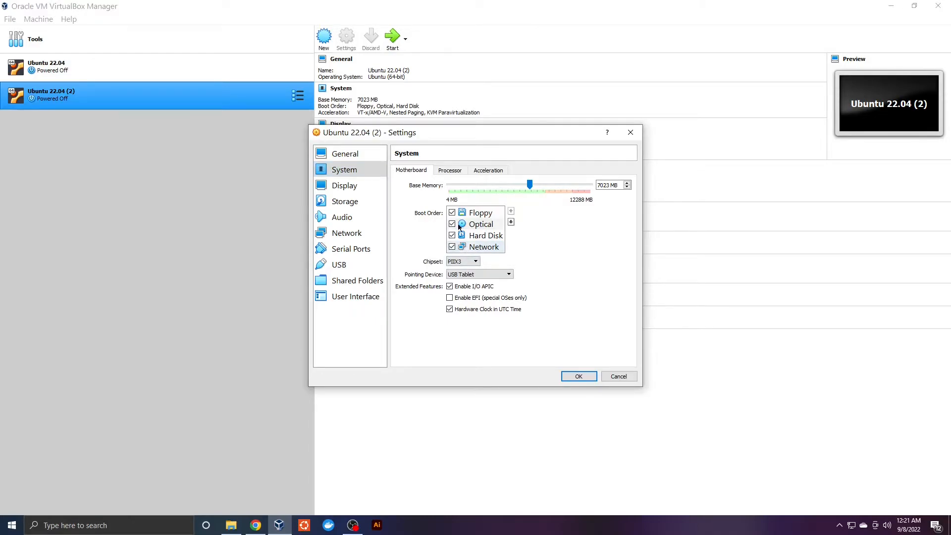
{"action": "left_click", "coordinate": [445, 170]}
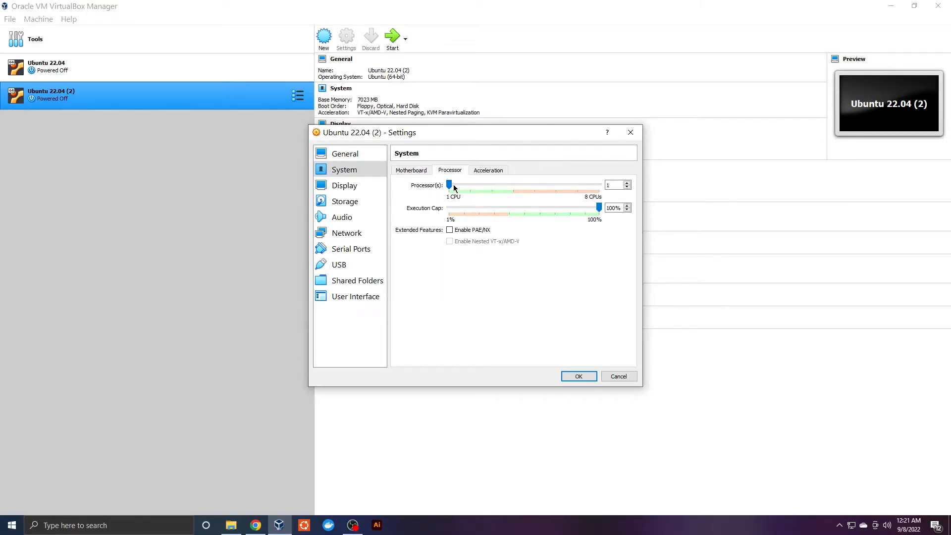
{"action": "left_click_drag", "start_coordinate": [512, 194], "coordinate": [513, 196]}
{"action": "left_click", "coordinate": [483, 170]}
{"action": "left_click", "coordinate": [410, 170]}
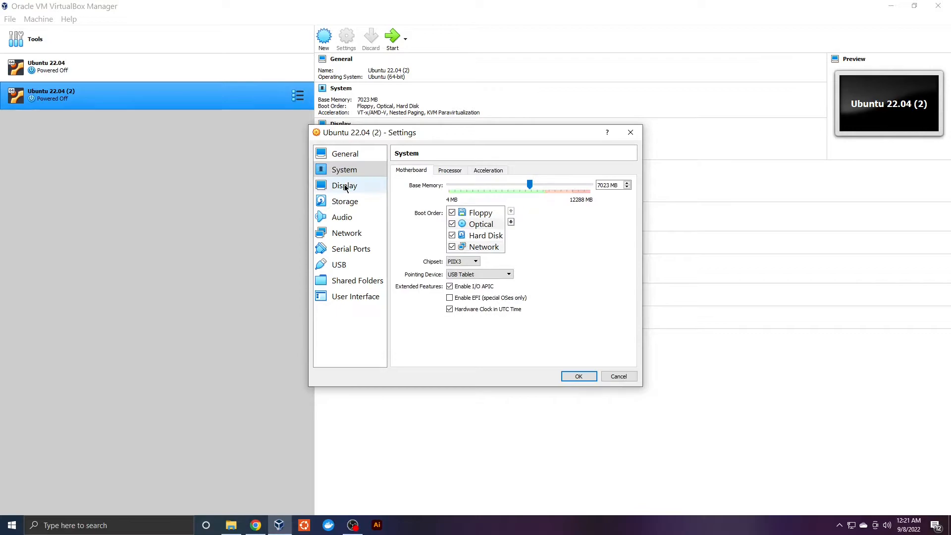
{"action": "left_click", "coordinate": [344, 185]}
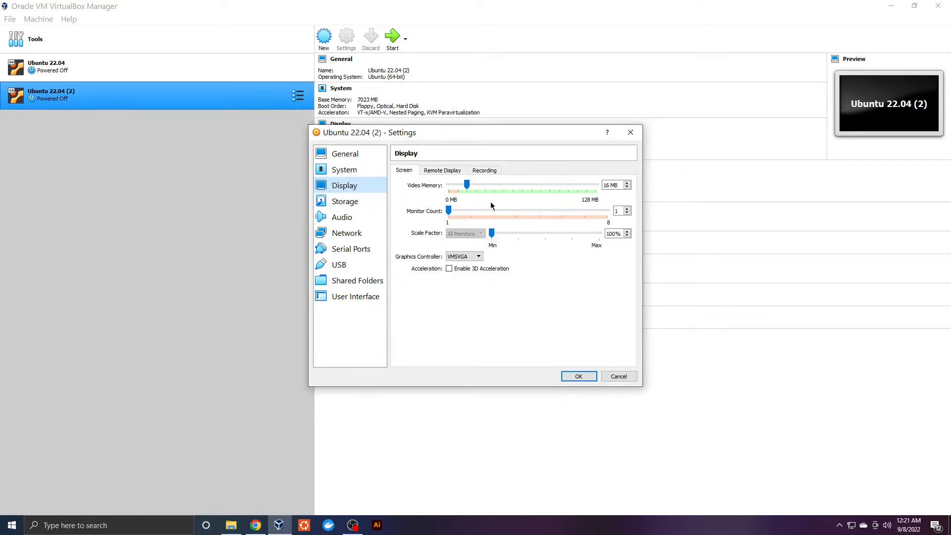
{"action": "left_click", "coordinate": [358, 205]}
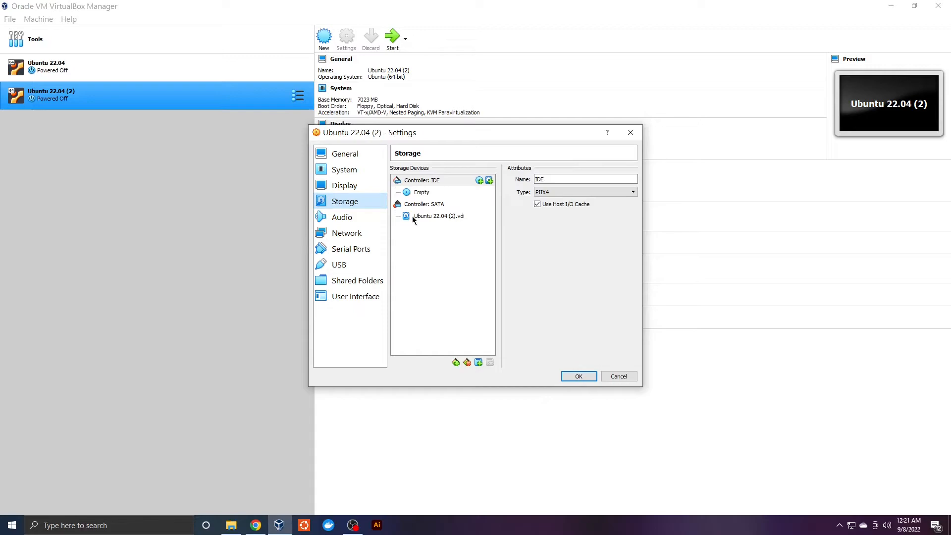
Attach ubuntu-22.04.1-desktop-amd64 from the Ubuntu ISO folder to the empty IDE optical drive
{"action": "left_click", "coordinate": [360, 185]}
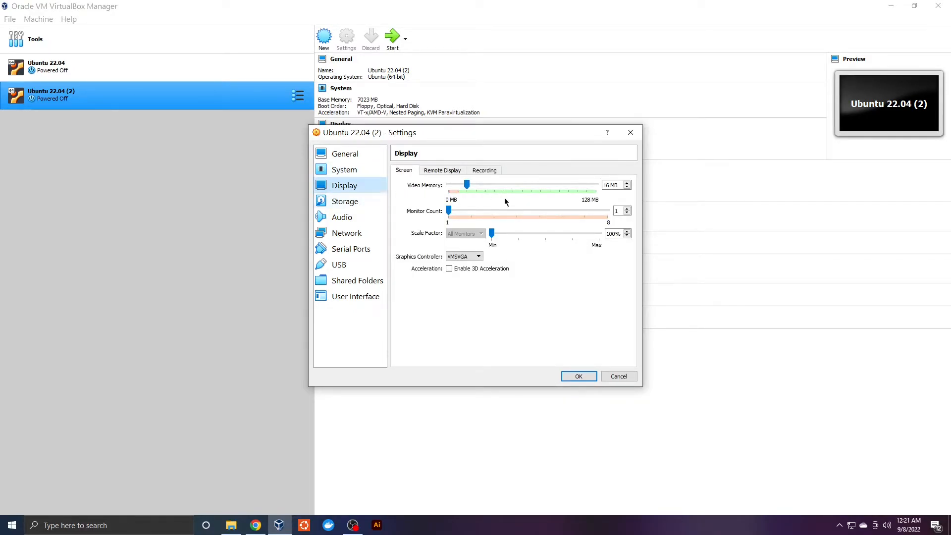
{"action": "left_click", "coordinate": [369, 207]}
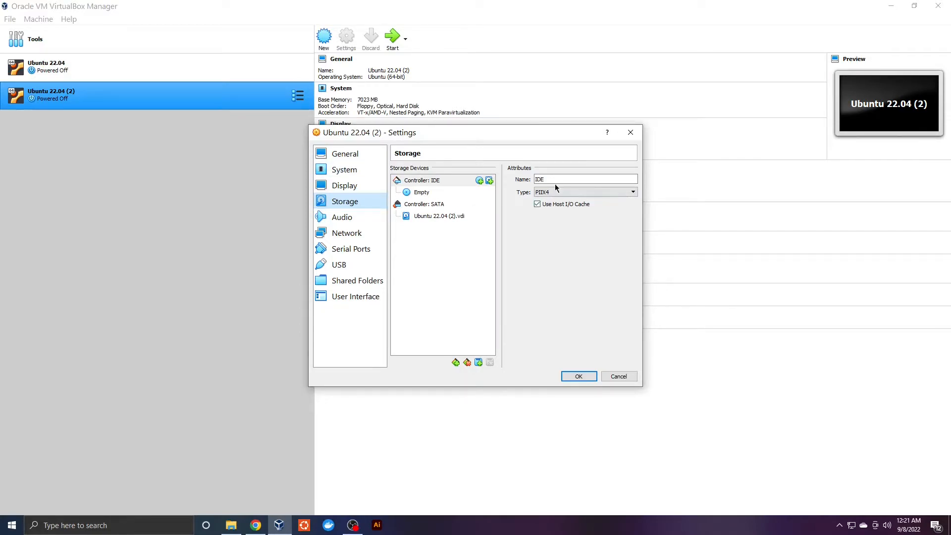
{"action": "left_click", "coordinate": [424, 194]}
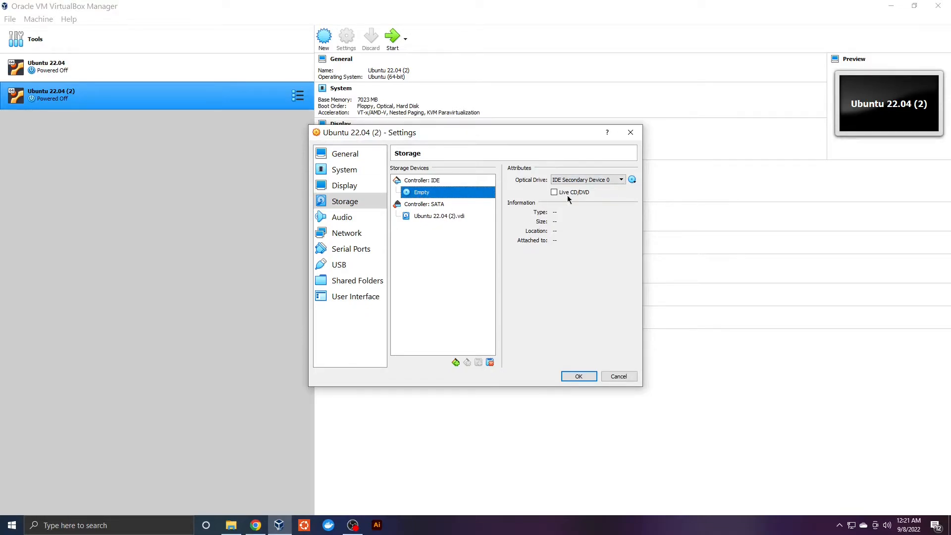
{"action": "left_click", "coordinate": [633, 180]}
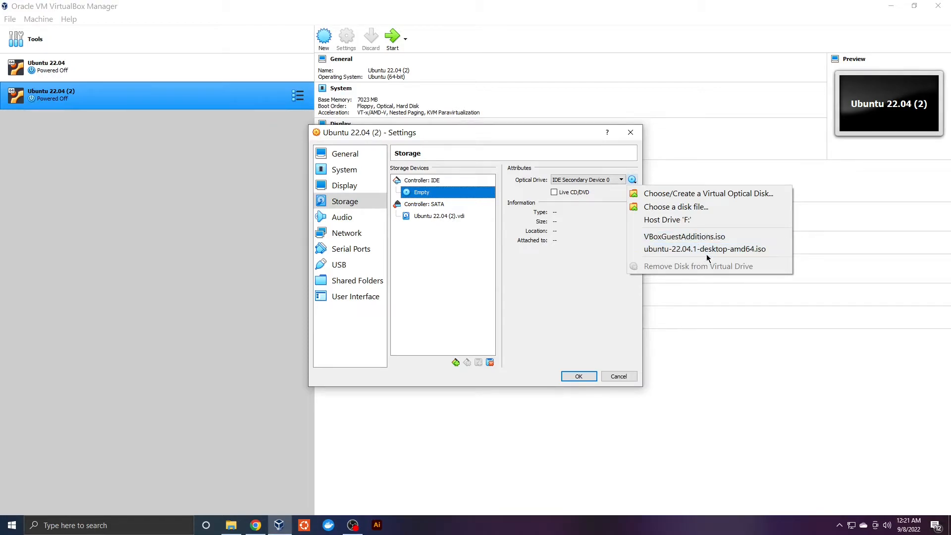
{"action": "left_click", "coordinate": [704, 208]}
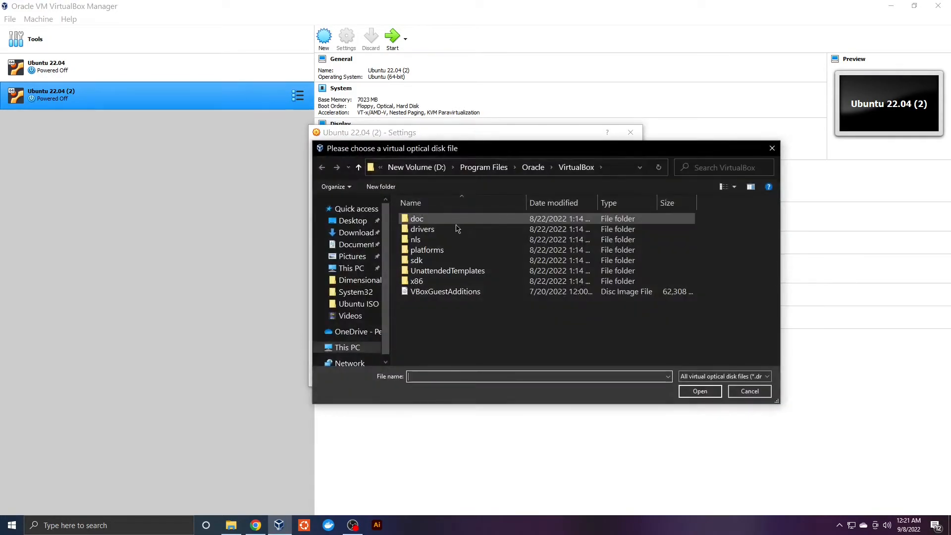
{"action": "left_click", "coordinate": [364, 305]}
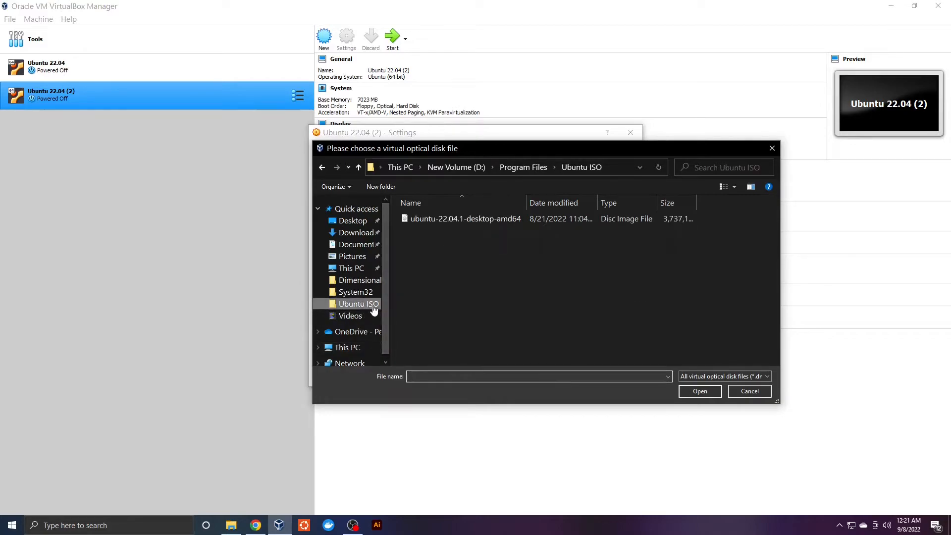
{"action": "left_click", "coordinate": [502, 219]}
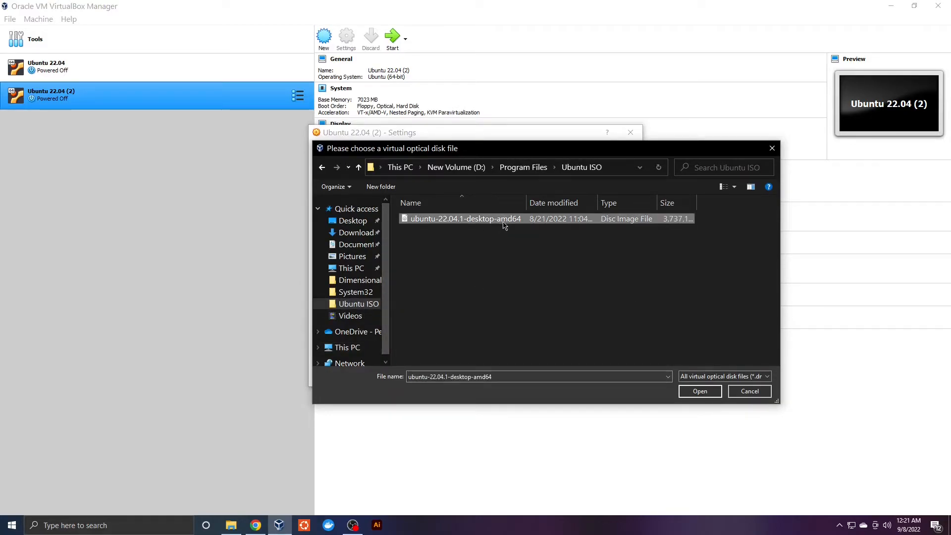
{"action": "left_click", "coordinate": [699, 391]}
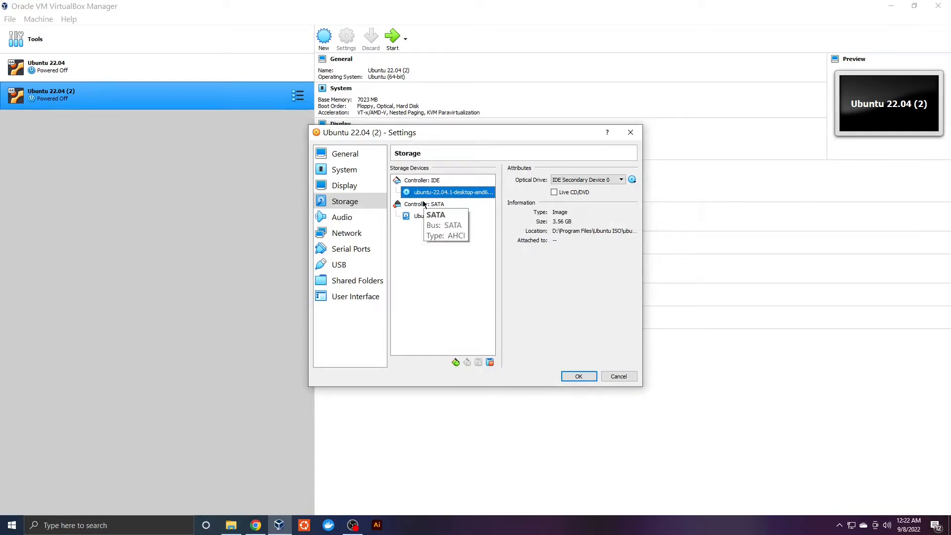
Skim the remaining settings pages, save with OK, and start Ubuntu 22.04 (2)
{"action": "left_click", "coordinate": [341, 218]}
{"action": "left_click", "coordinate": [351, 236]}
{"action": "left_click", "coordinate": [351, 249]}
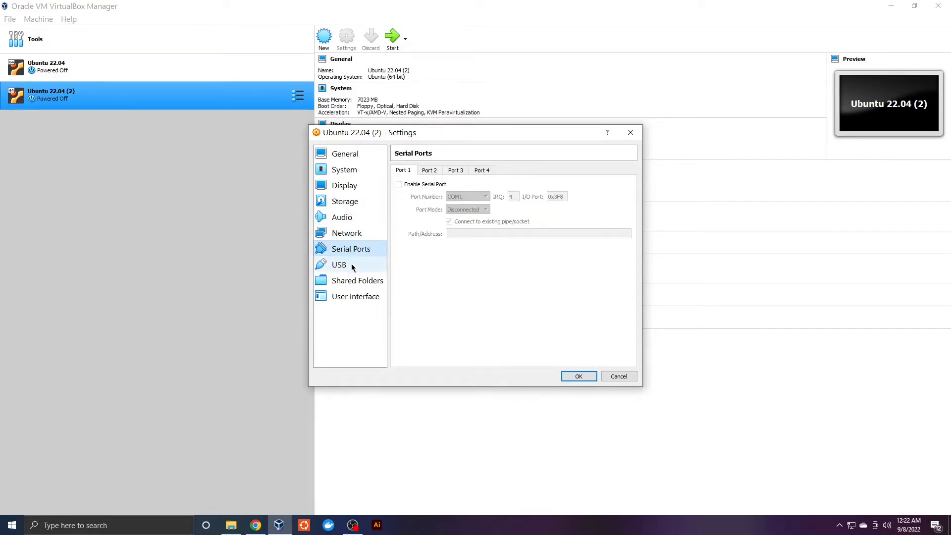
{"action": "left_click", "coordinate": [352, 265]}
{"action": "left_click", "coordinate": [356, 281]}
{"action": "left_click", "coordinate": [359, 296]}
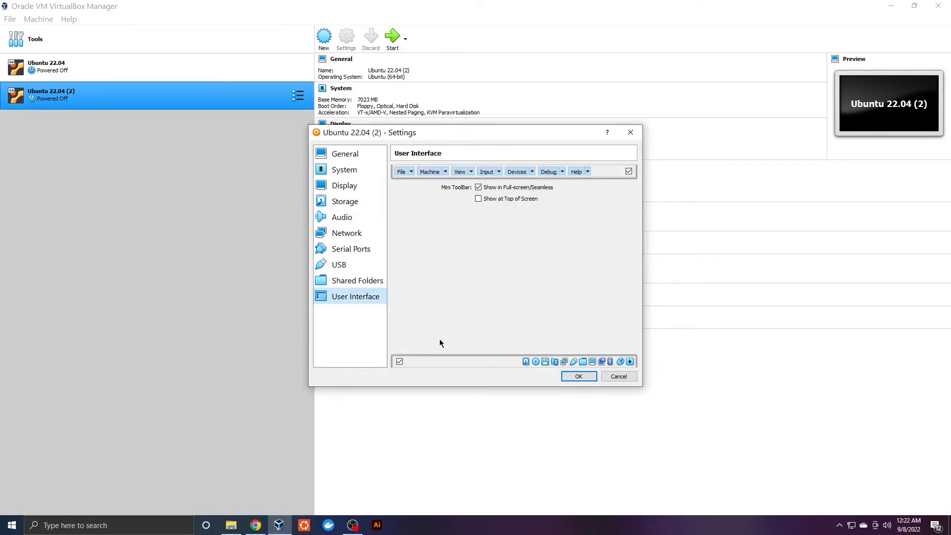
{"action": "left_click", "coordinate": [579, 378]}
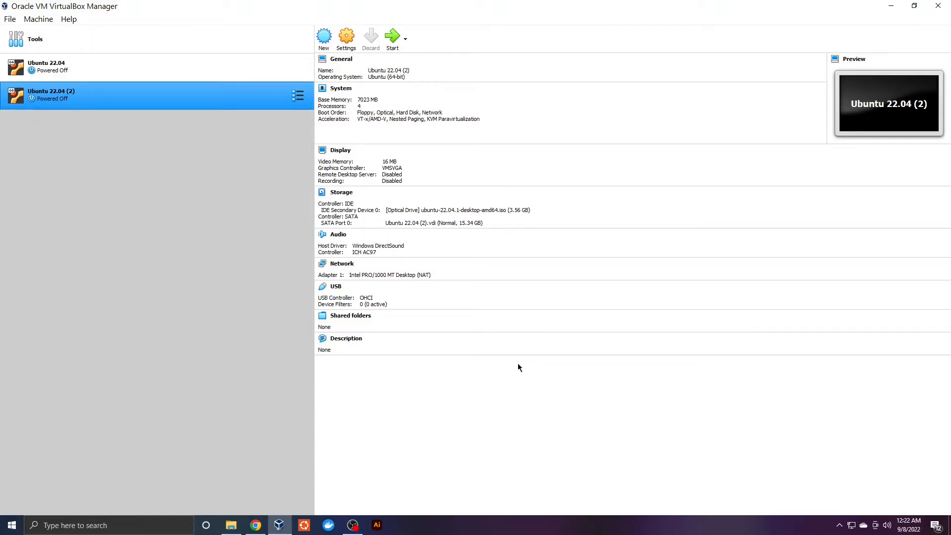
{"action": "left_click", "coordinate": [395, 41]}
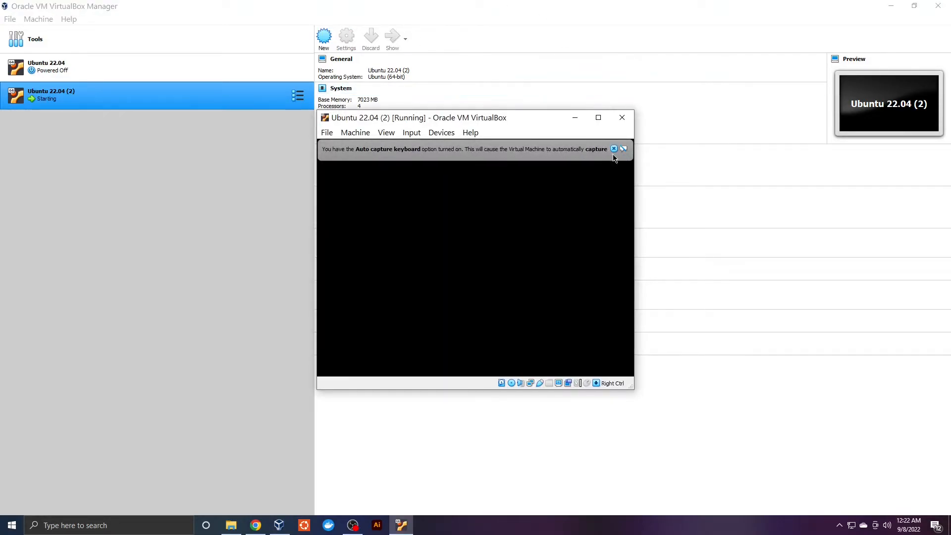
Dismiss the VirtualBox notices, maximize the VM window, and boot 'Try or Install Ubuntu' from GRUB
{"action": "left_click", "coordinate": [614, 149]}
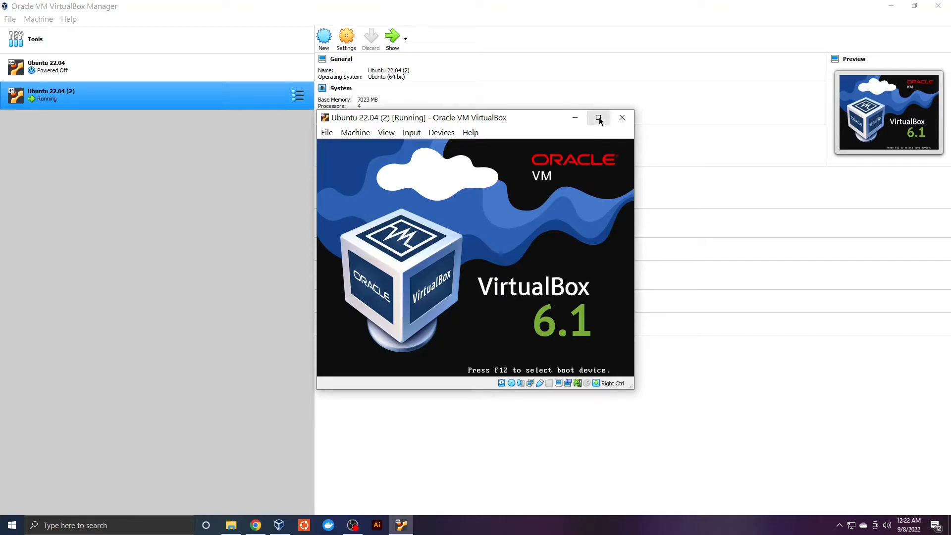
{"action": "left_click", "coordinate": [638, 119]}
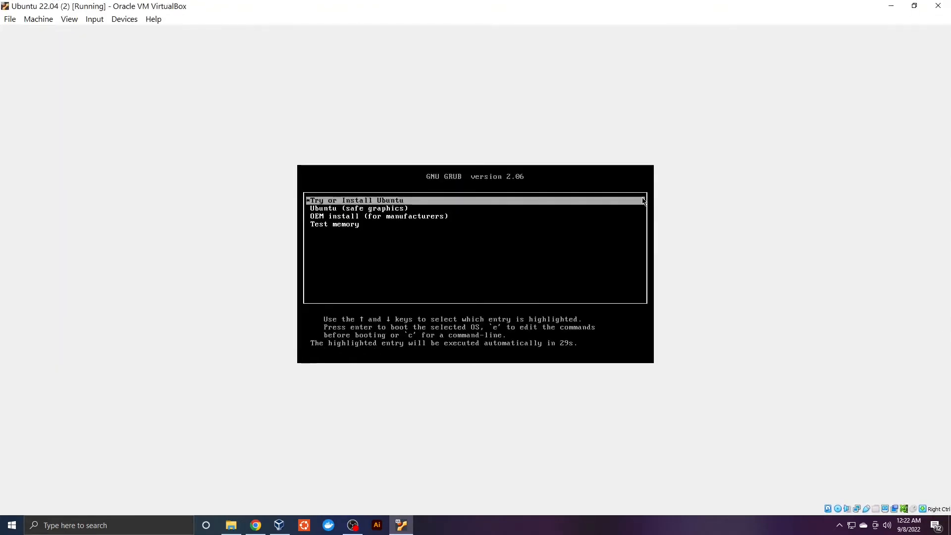
{"action": "key", "text": "Return"}
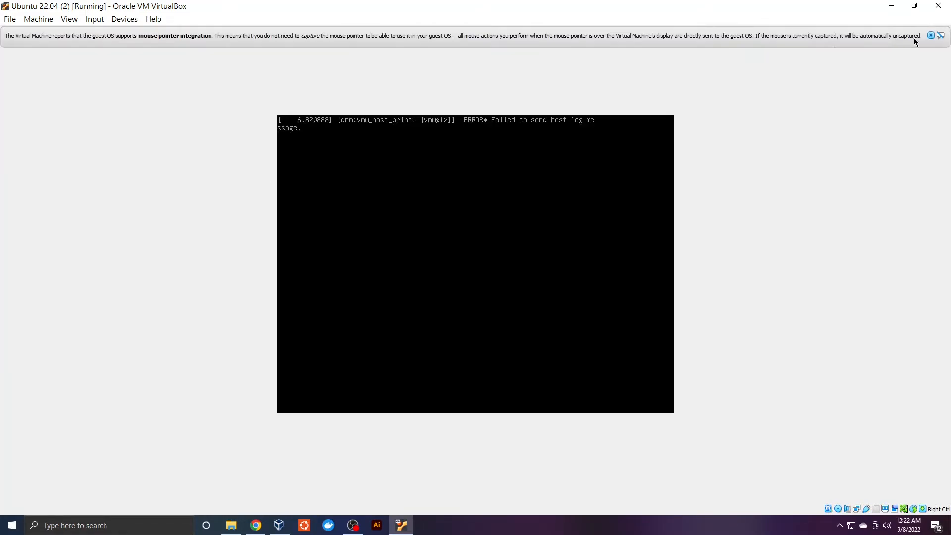
{"action": "left_click", "coordinate": [930, 35]}
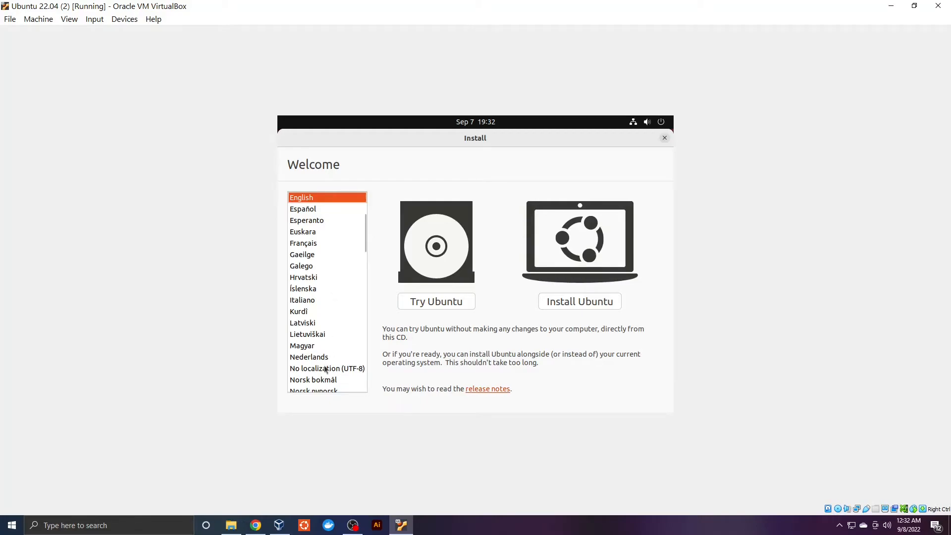
Start Install Ubuntu with English (US) layout, normal installation, Erase disk, and Karachi time zone
{"action": "left_click", "coordinate": [585, 303]}
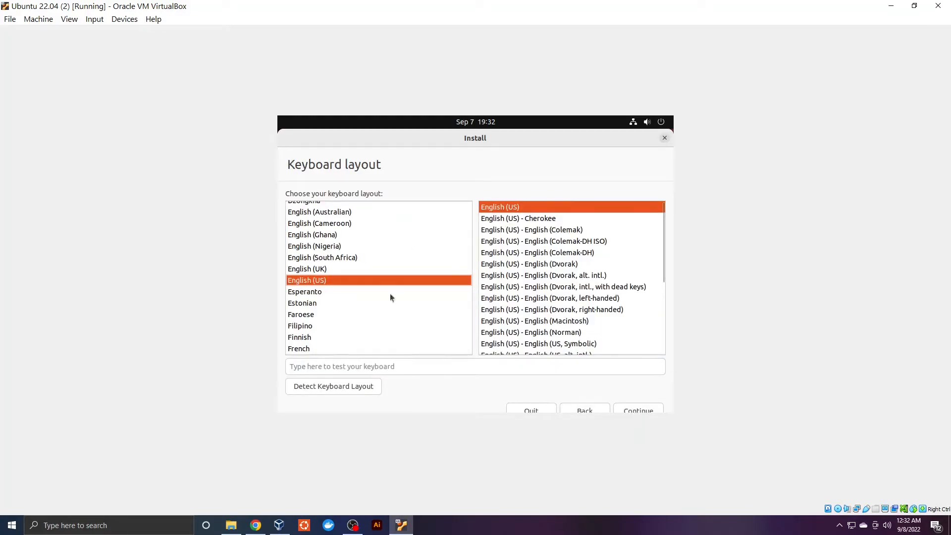
{"action": "left_click", "coordinate": [628, 410]}
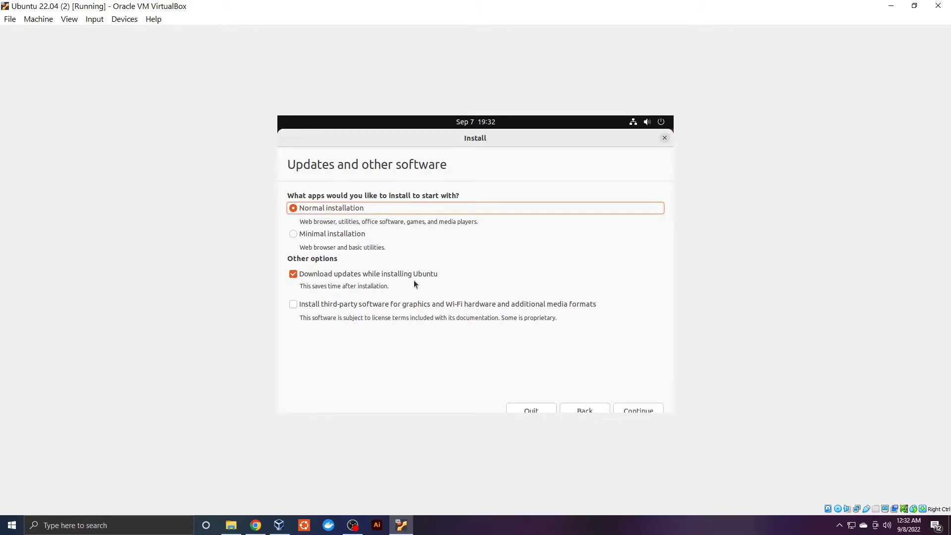
{"action": "left_click", "coordinate": [628, 410]}
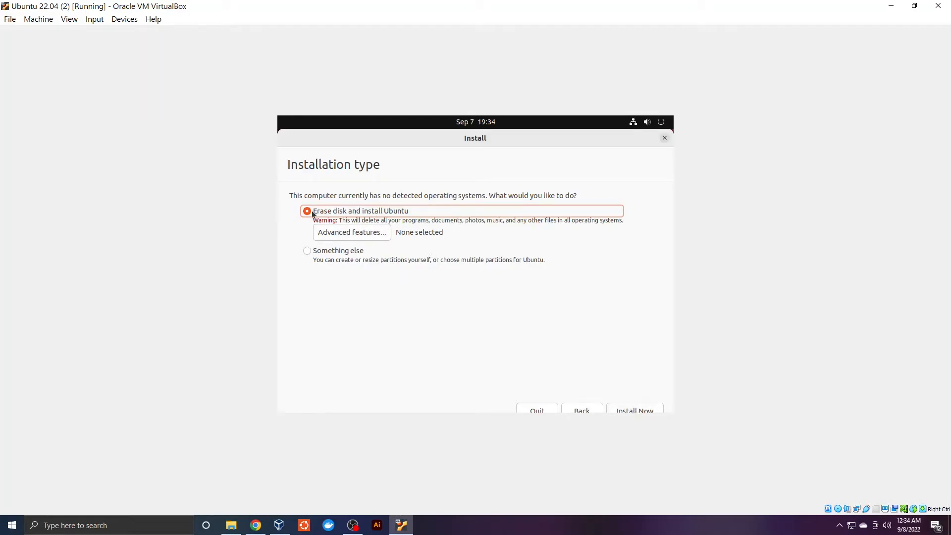
{"action": "left_click", "coordinate": [630, 409]}
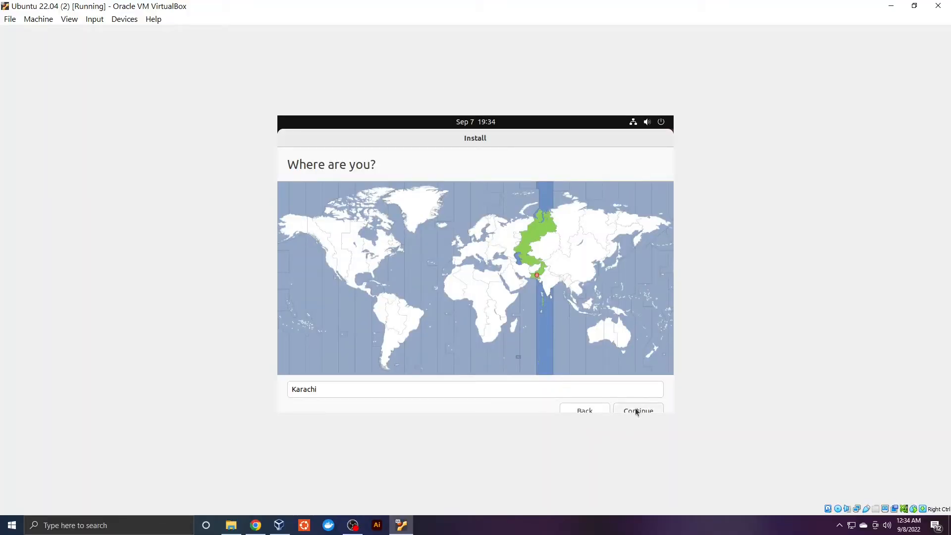
{"action": "left_click", "coordinate": [636, 411]}
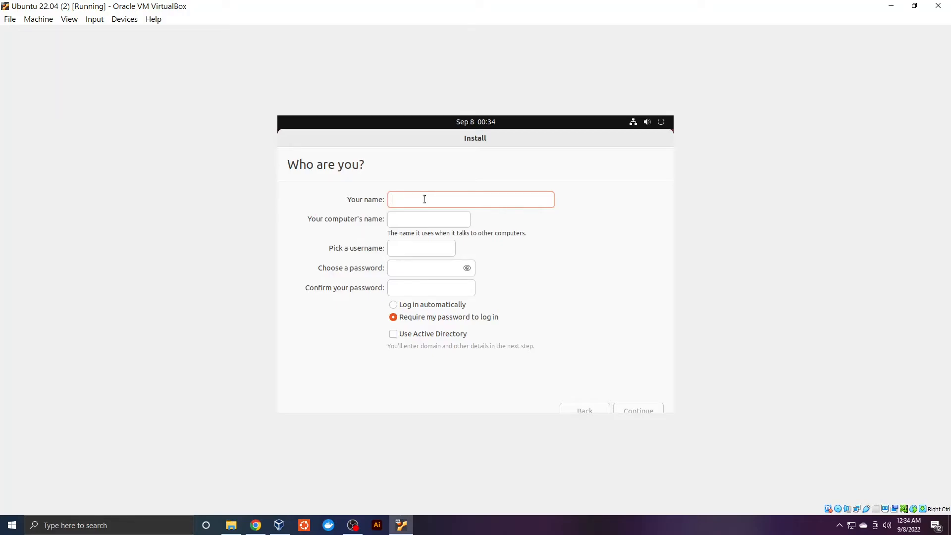
Fill in the Who are you? form with the user's name and a password, then continue
{"action": "type", "text": "Bilal"}
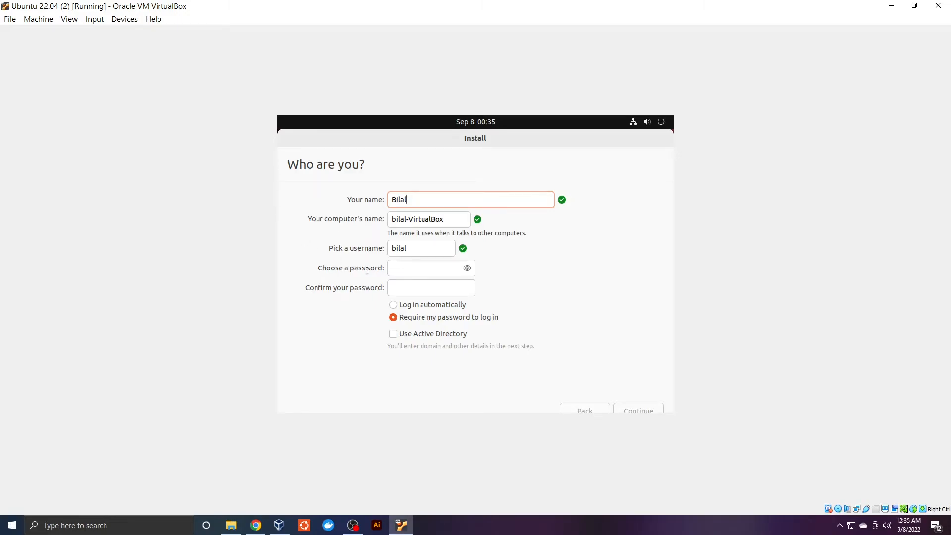
{"action": "left_click", "coordinate": [437, 272]}
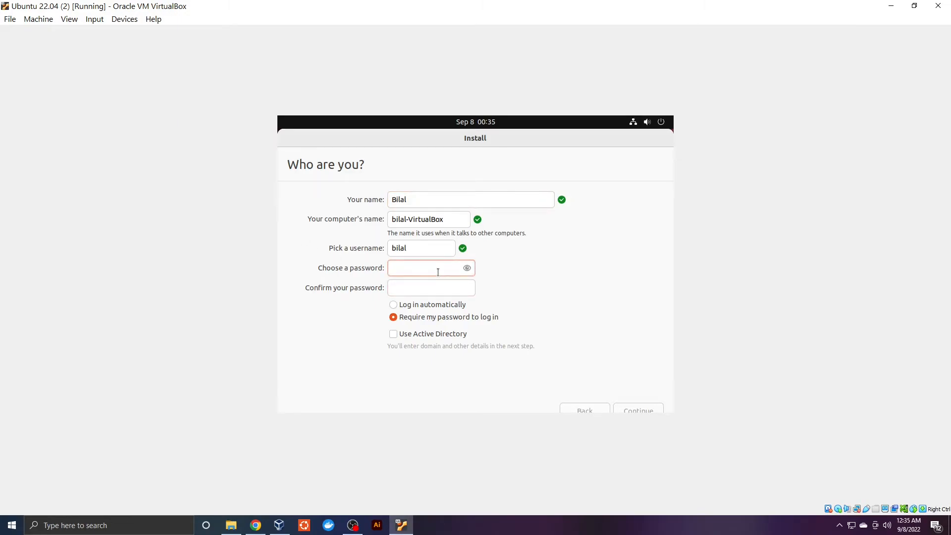
{"action": "type", "text": "1"}
{"action": "left_click", "coordinate": [439, 292]}
{"action": "type", "text": "1234"}
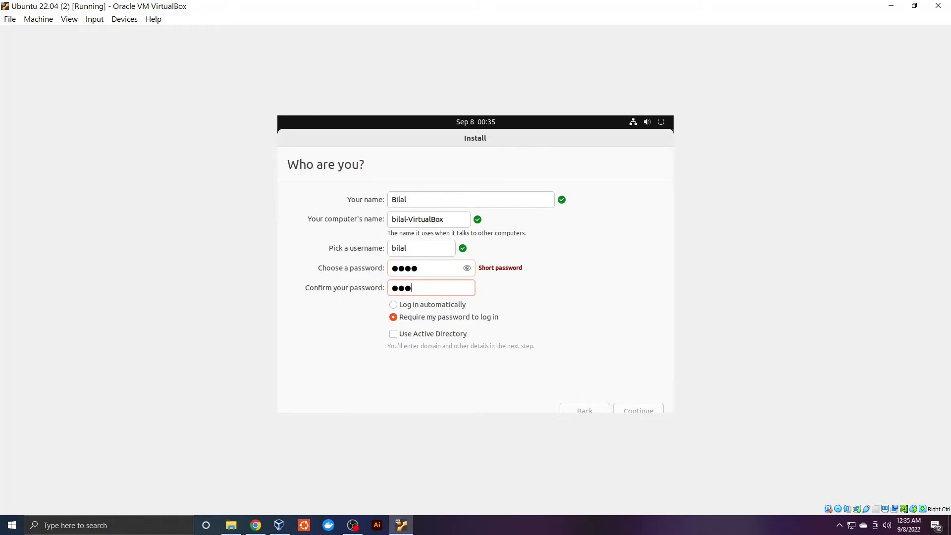
{"action": "left_click", "coordinate": [647, 412]}
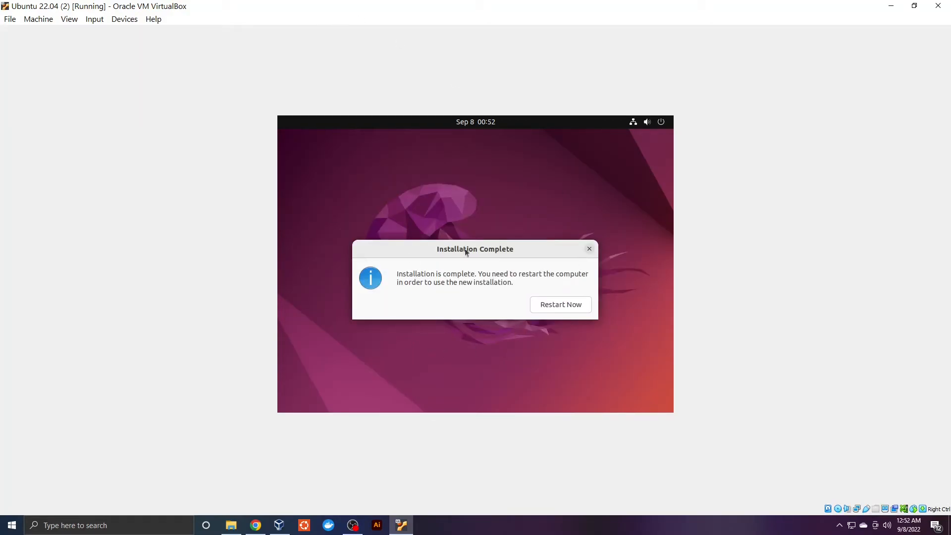
Choose Restart Now in the Installation Complete dialog
{"action": "left_click", "coordinate": [554, 305]}
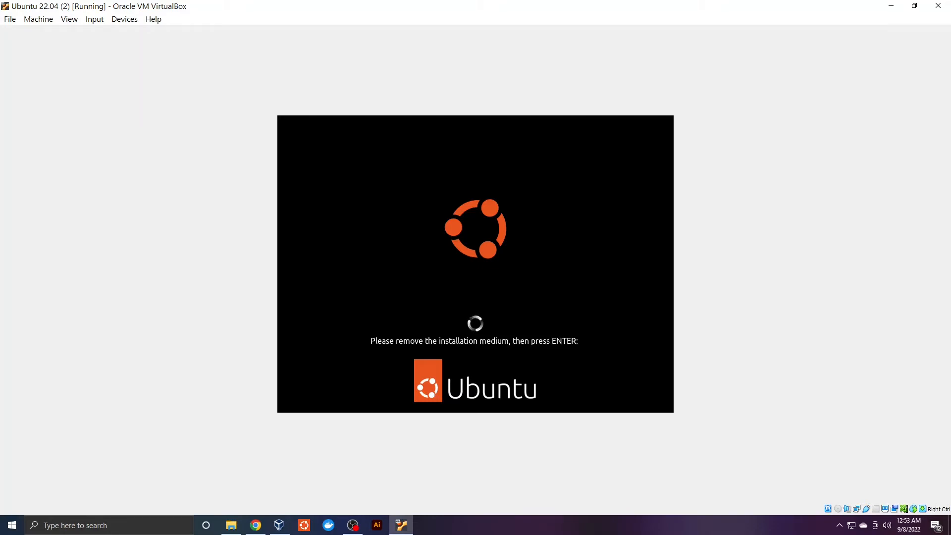
Confirm the 'Please remove the installation medium' prompt so Ubuntu boots from disk
{"action": "key", "text": "Return"}
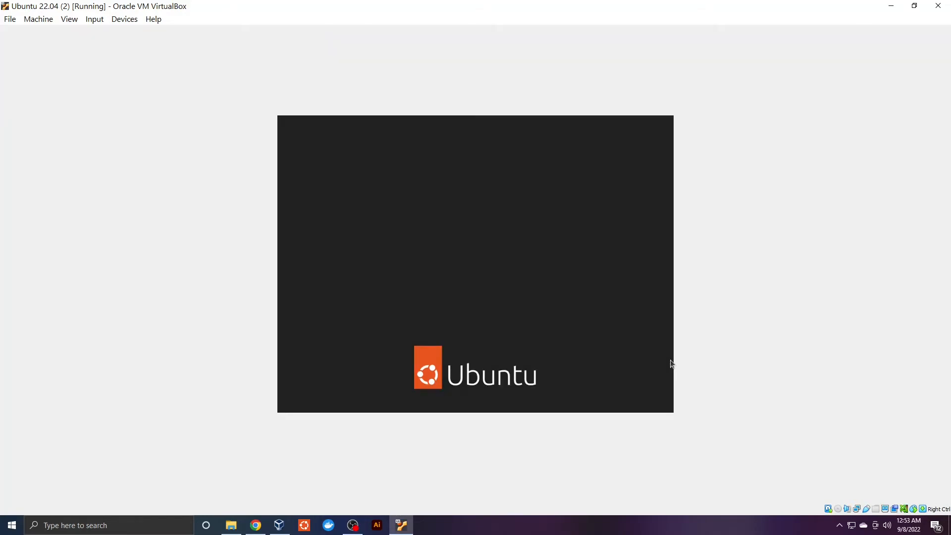
Sign in to the new user account on the login screen with its password
{"action": "left_click", "coordinate": [479, 274]}
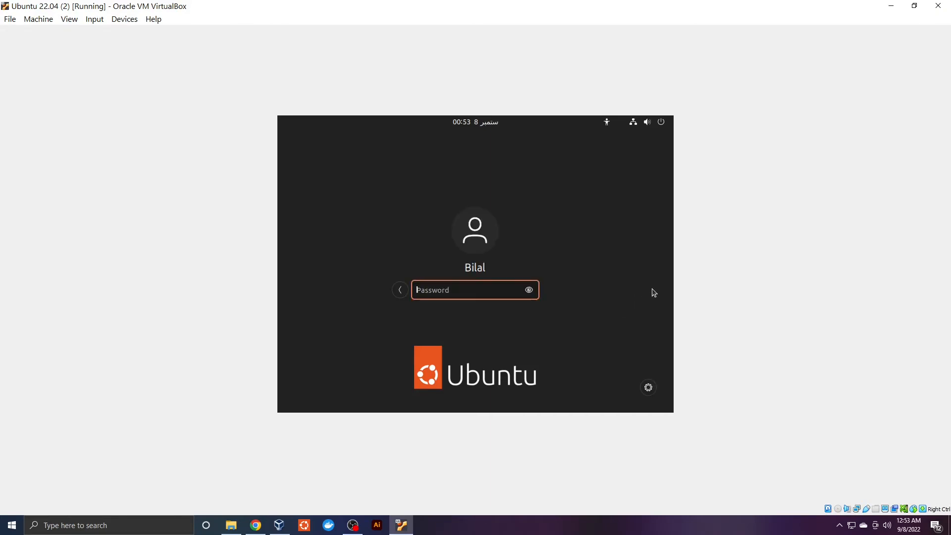
{"action": "type", "text": "••••"}
{"action": "key", "text": "Return"}
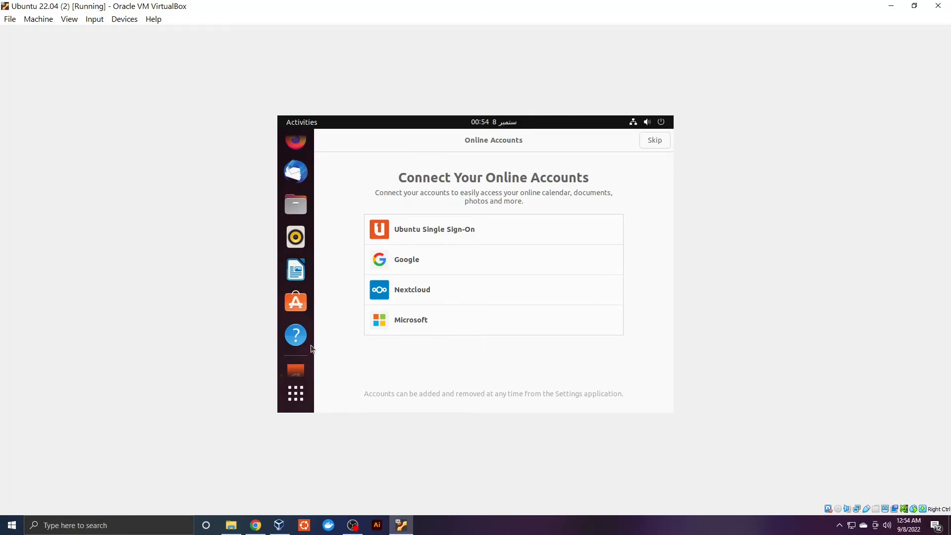
Skip Online Accounts, advance past Livepatch and Privacy, and finish the welcome wizard
{"action": "left_click", "coordinate": [656, 143]}
{"action": "left_click", "coordinate": [645, 141]}
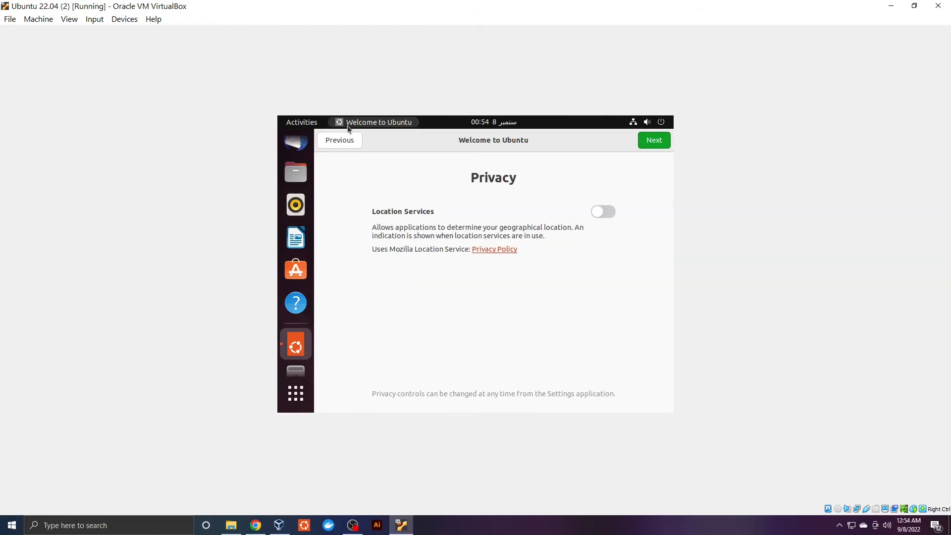
{"action": "left_click", "coordinate": [655, 145]}
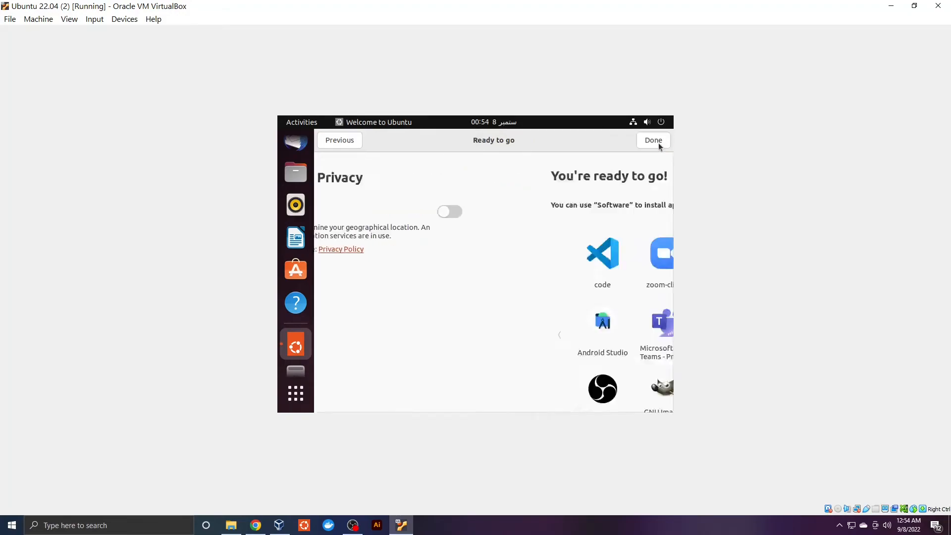
{"action": "left_click", "coordinate": [647, 143]}
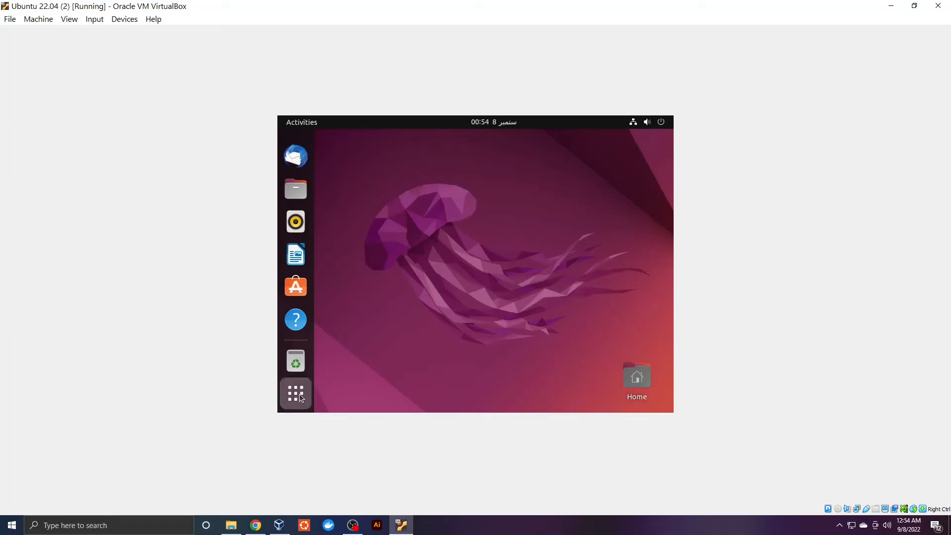
Open the Show Applications grid from the dock, showing LibreOffice, Terminal and Settings
{"action": "left_click", "coordinate": [328, 397]}
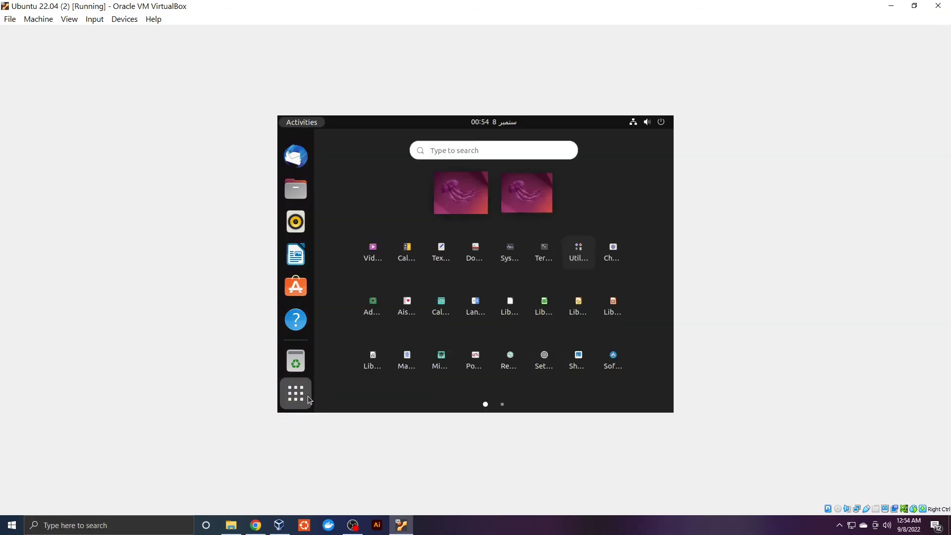
{"action": "left_click", "coordinate": [307, 396]}
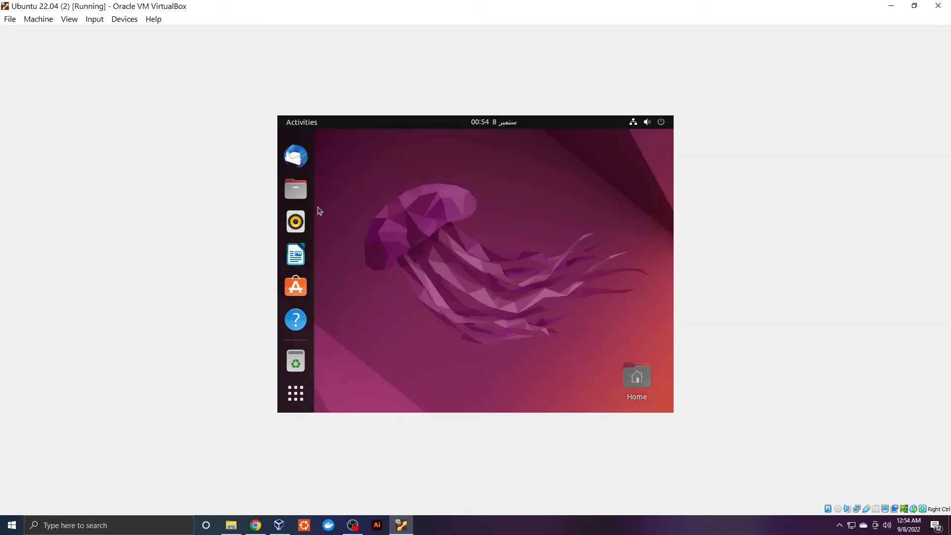
{"action": "left_click", "coordinate": [296, 394]}
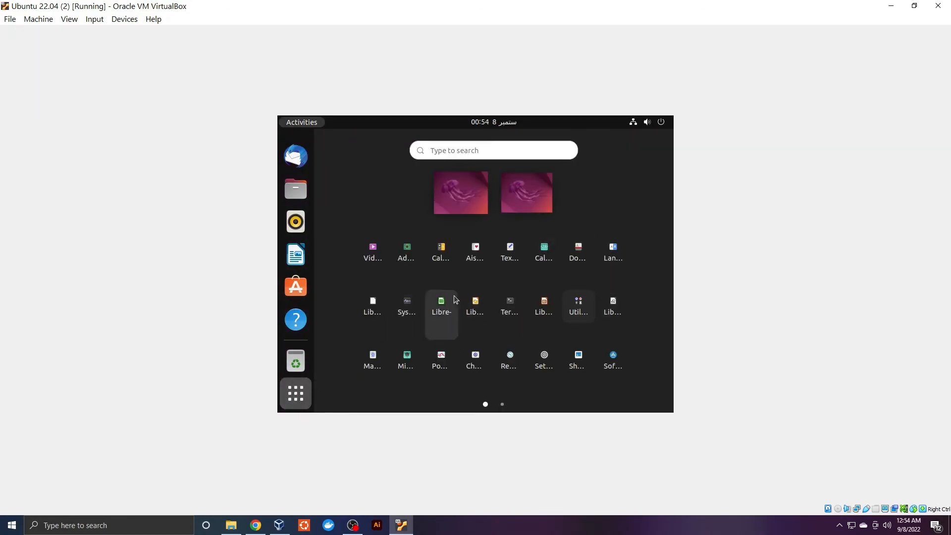
Type three short test lines in Text Editor, then close the document without saving
{"action": "left_click", "coordinate": [515, 260]}
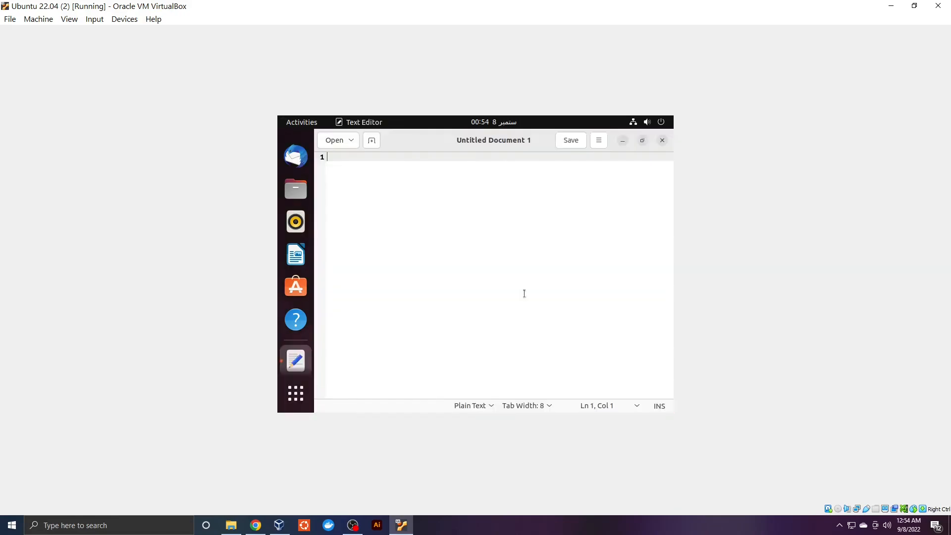
{"action": "type", "text": "weiprew\\"}
{"action": "key", "text": "Return"}
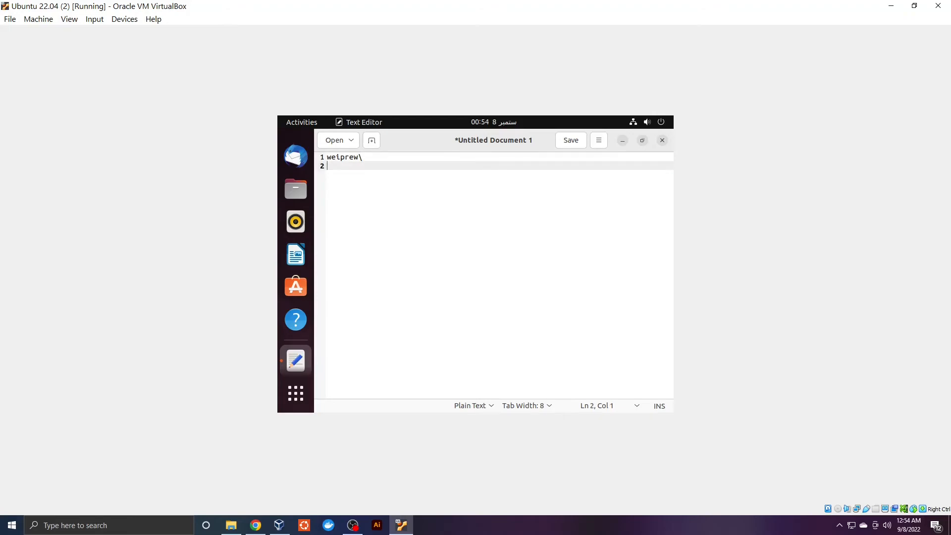
{"action": "type", "text": "bila"}
{"action": "key", "text": "Return"}
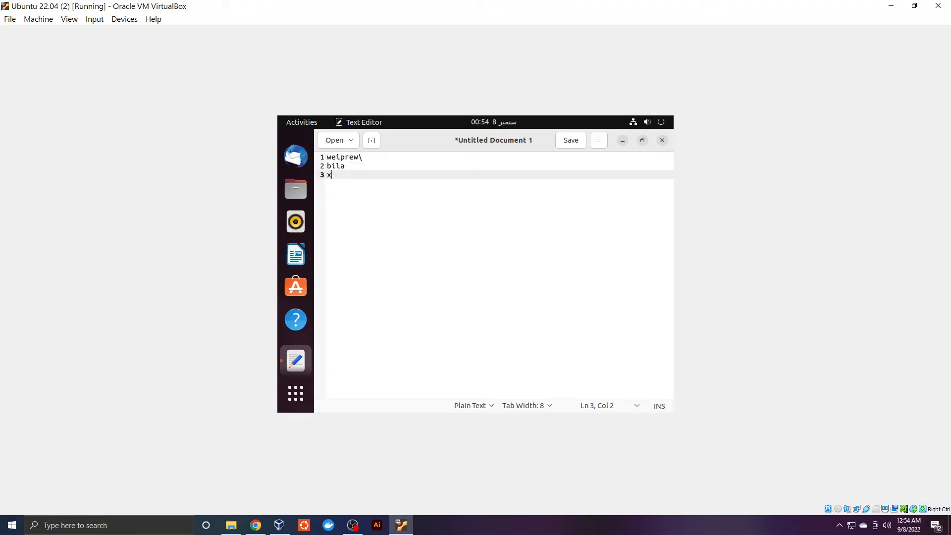
{"action": "type", "text": "xss"}
{"action": "key", "text": "Return"}
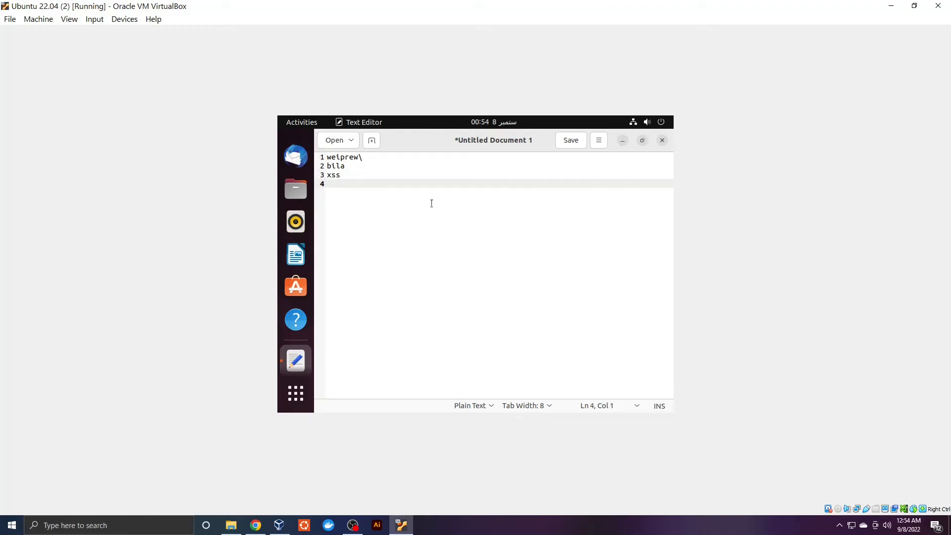
{"action": "key", "text": "ctrl+w"}
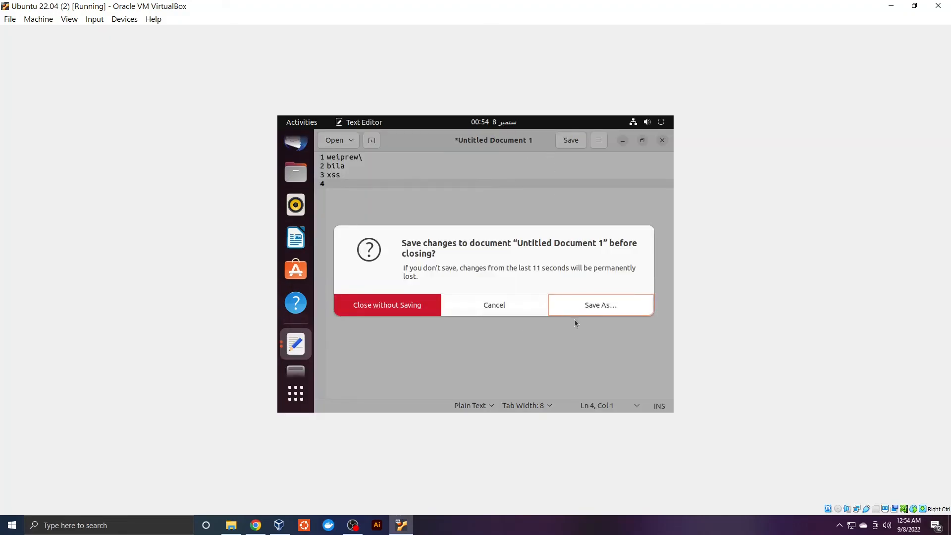
{"action": "left_click", "coordinate": [403, 309]}
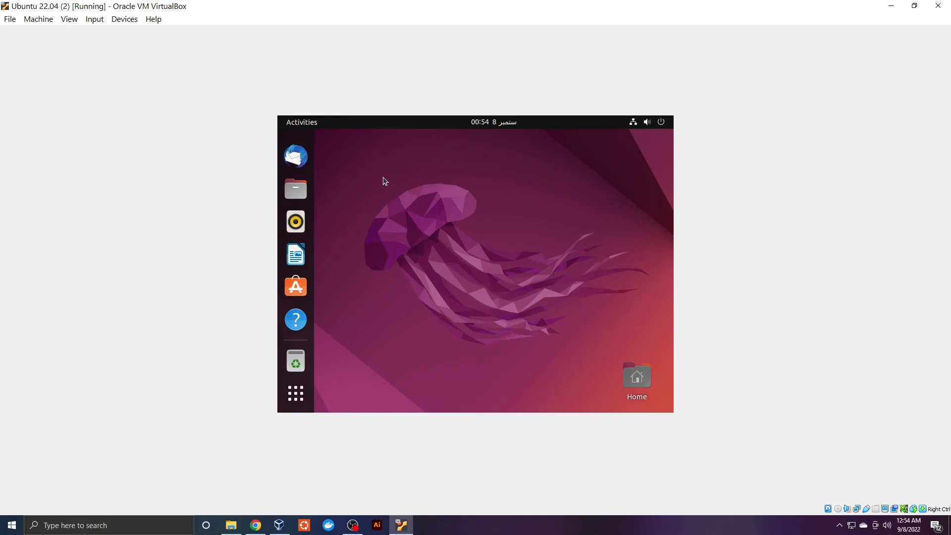
{"action": "left_click_drag", "start_coordinate": [384, 160], "coordinate": [597, 348]}
{"action": "left_click", "coordinate": [637, 376]}
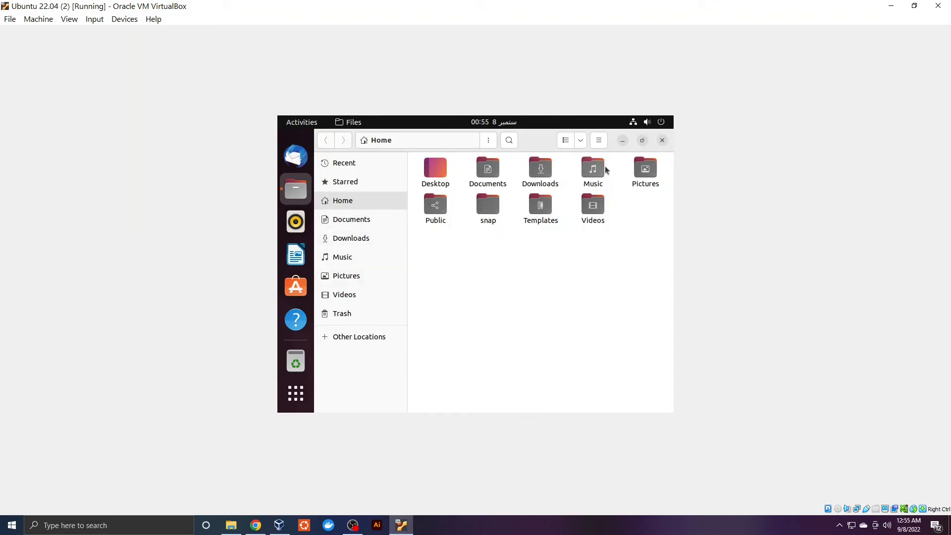
{"action": "left_click", "coordinate": [641, 140]}
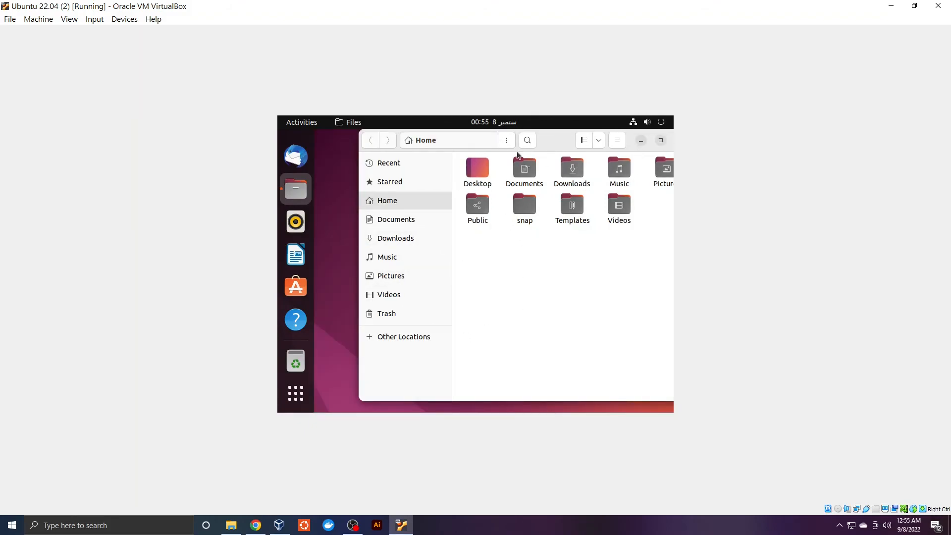
{"action": "left_click_drag", "start_coordinate": [563, 149], "coordinate": [542, 145]}
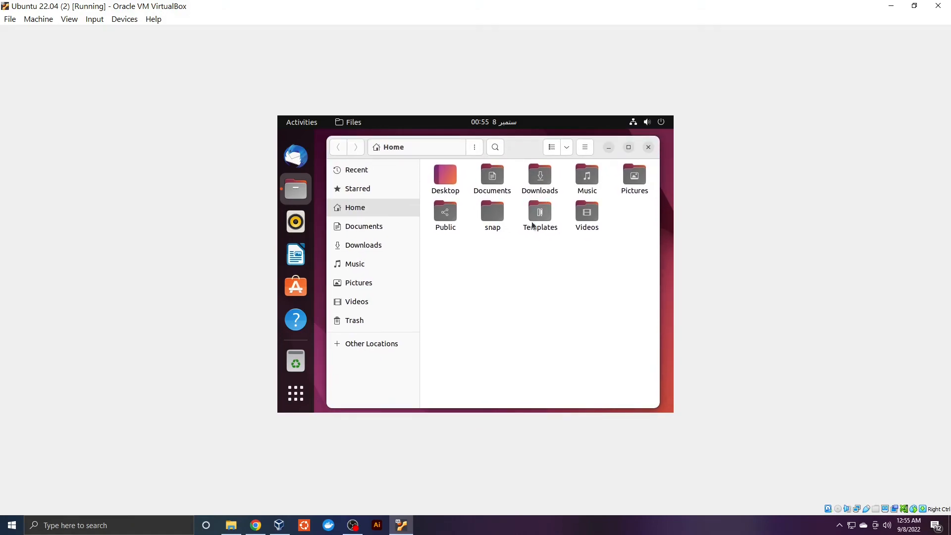
{"action": "left_click", "coordinate": [362, 284]}
{"action": "left_click", "coordinate": [648, 147]}
Set the green valley image as wallpaper via Change Background..., then close Settings
{"action": "right_click", "coordinate": [446, 218]}
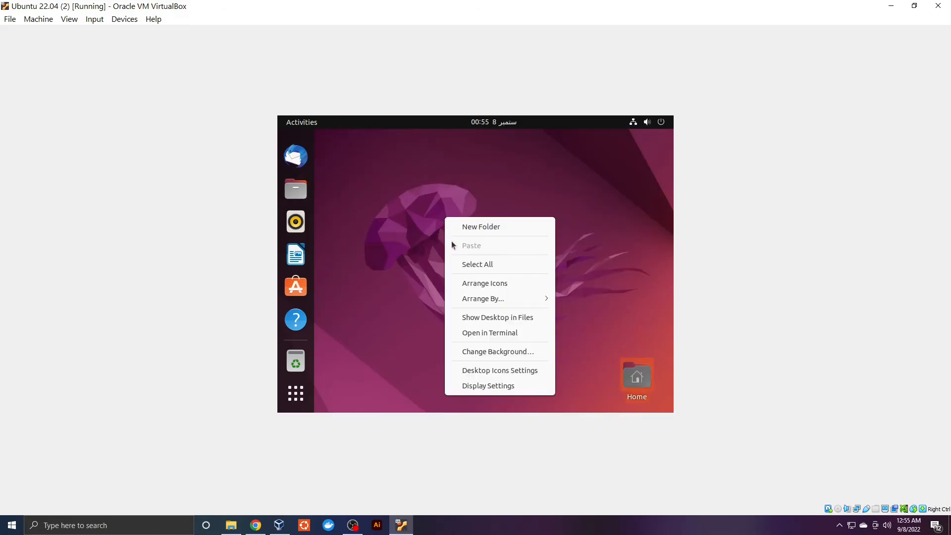
{"action": "left_click", "coordinate": [469, 349]}
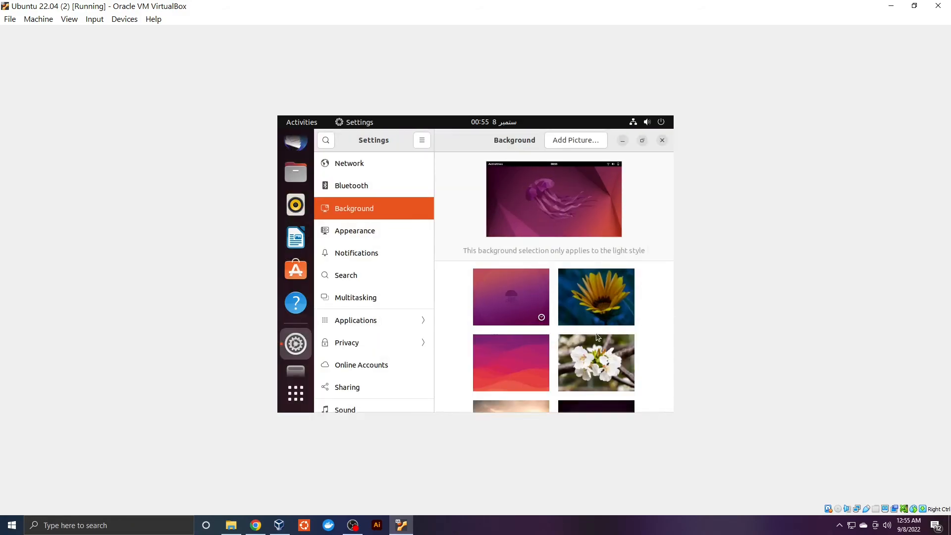
{"action": "scroll", "coordinate": [590, 366], "scroll_direction": "down", "scroll_amount": 5}
{"action": "scroll", "coordinate": [590, 367], "scroll_direction": "down", "scroll_amount": 5}
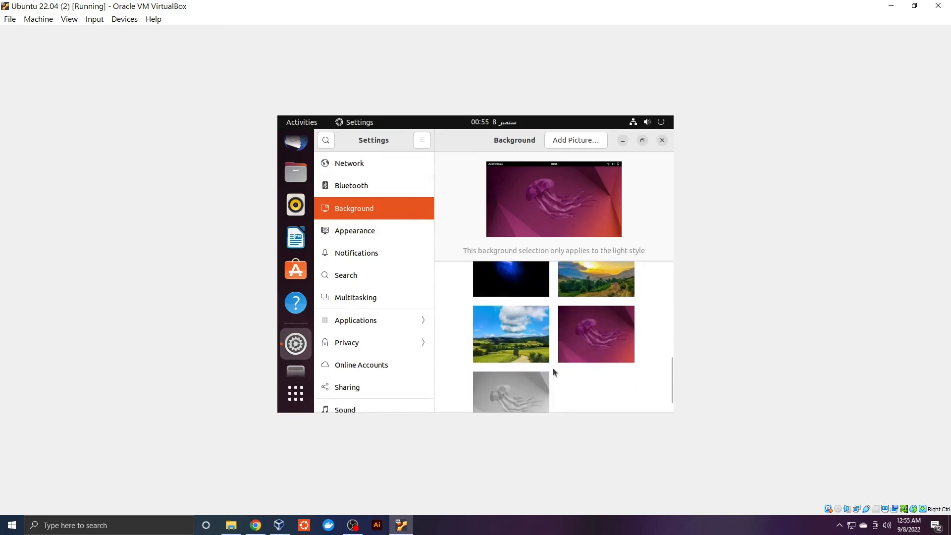
{"action": "left_click", "coordinate": [524, 348]}
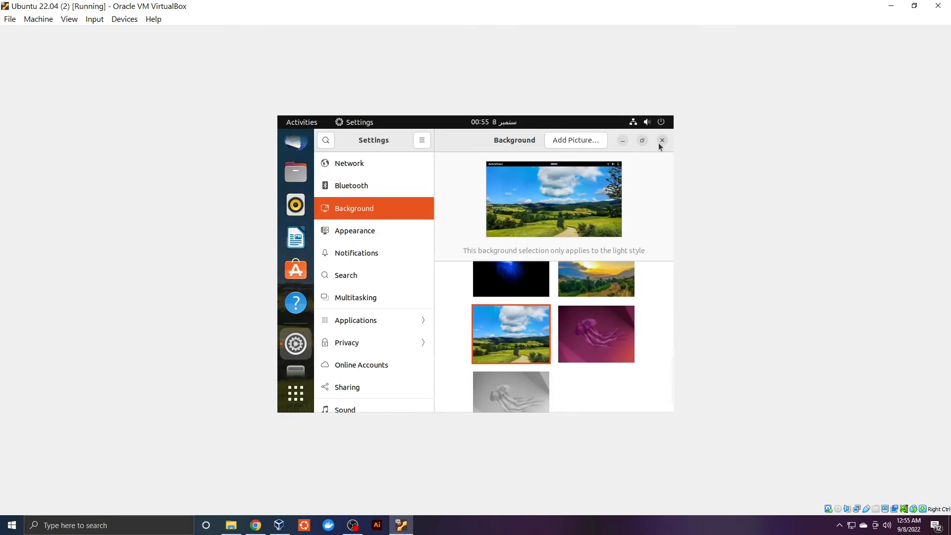
{"action": "left_click", "coordinate": [661, 141]}
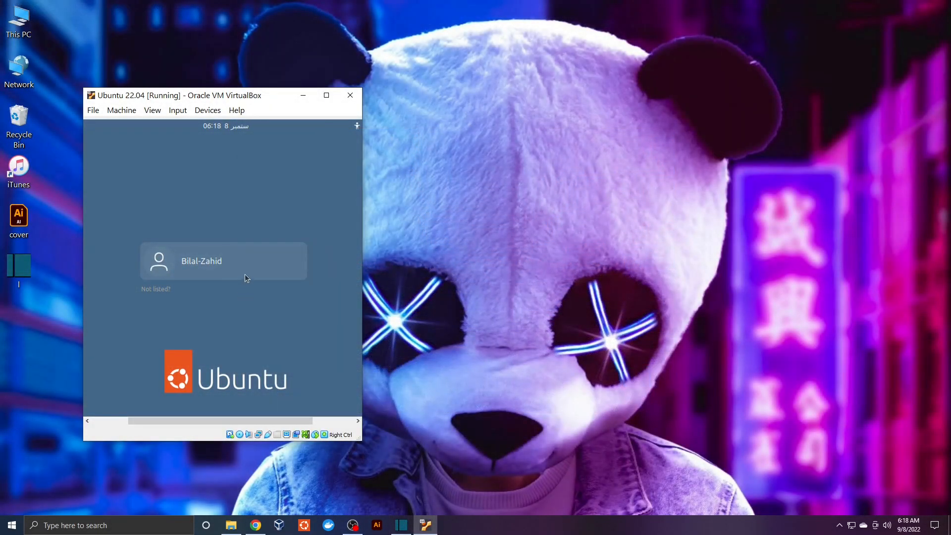
Log in to the Ubuntu guest with the account password and move the VM window to the screen's left edge
{"action": "left_click", "coordinate": [244, 274]}
{"action": "type", "text": "1234"}
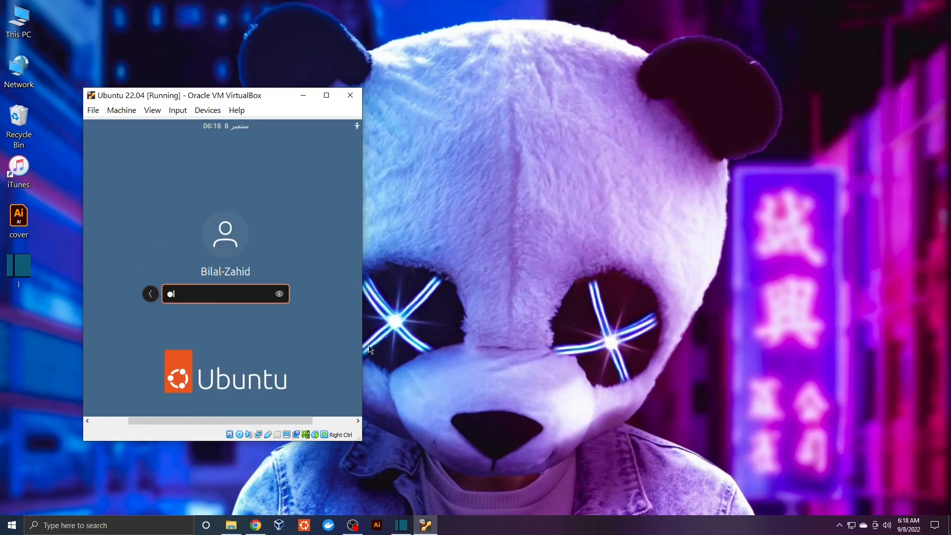
{"action": "key", "text": "Return"}
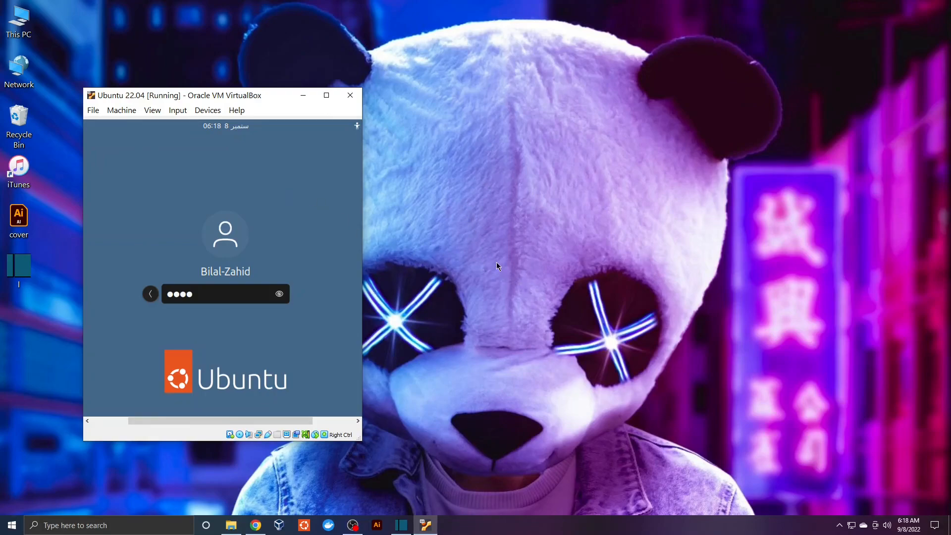
{"action": "left_click_drag", "start_coordinate": [273, 101], "coordinate": [193, 141]}
{"action": "key", "text": "Return"}
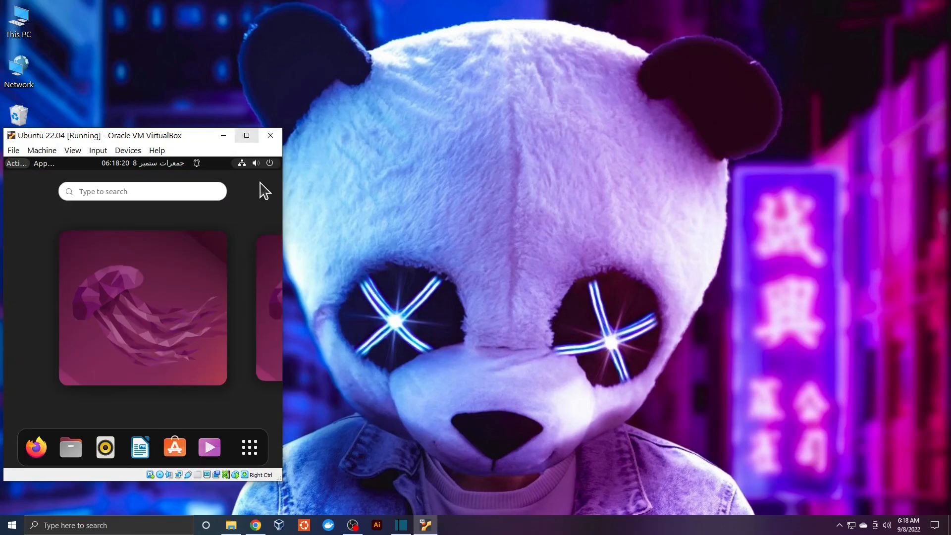
Leave the Activities overview, then widen, heighten and reposition the VirtualBox window so Ubuntu rescales
{"action": "left_click", "coordinate": [204, 394]}
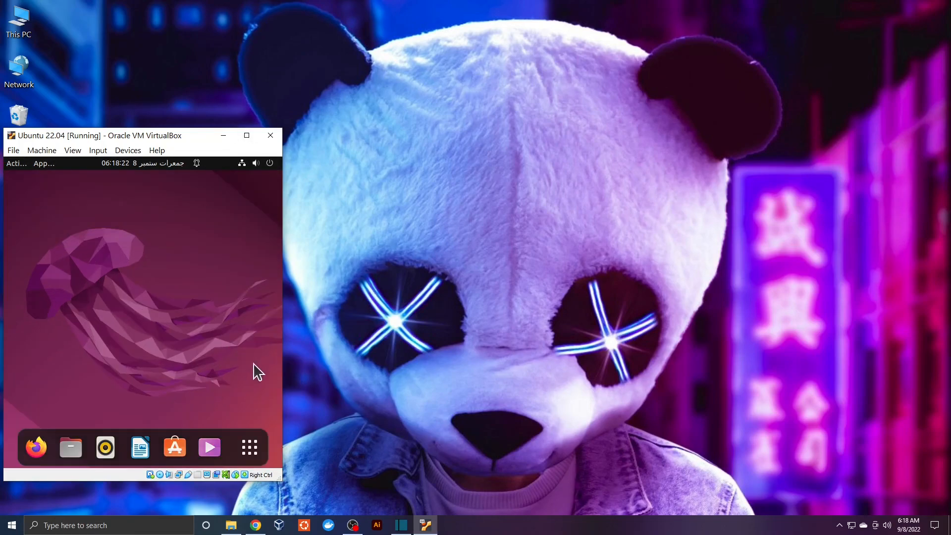
{"action": "left_click_drag", "start_coordinate": [283, 177], "coordinate": [468, 188]}
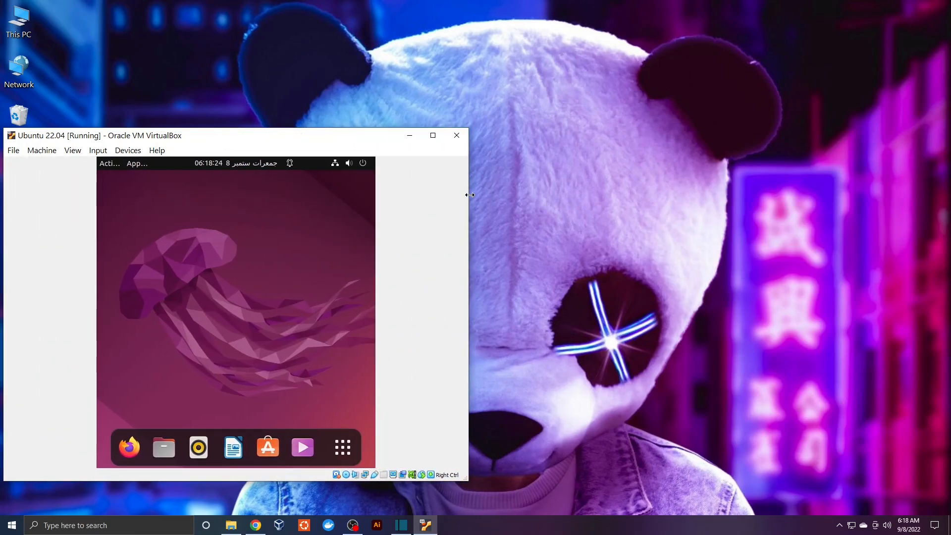
{"action": "left_click_drag", "start_coordinate": [309, 129], "coordinate": [776, 24]}
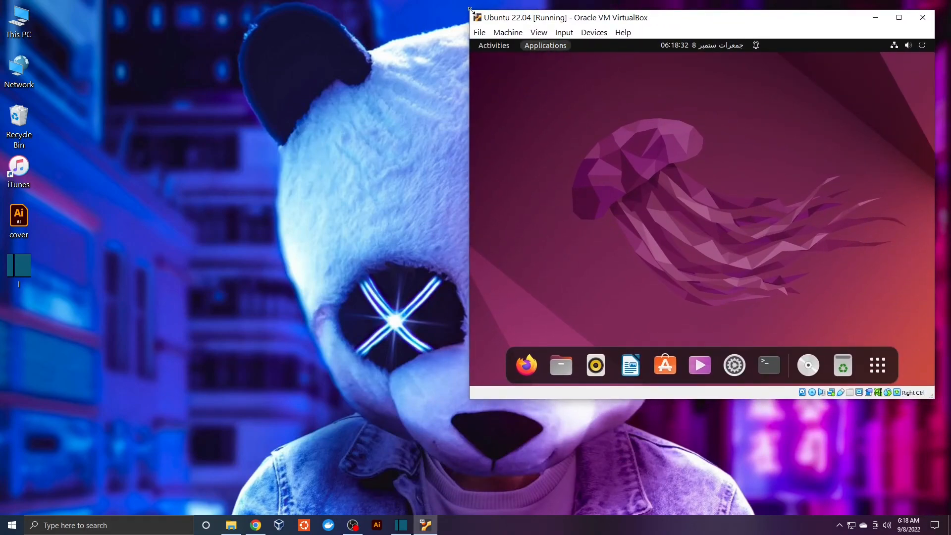
{"action": "left_click_drag", "start_coordinate": [470, 10], "coordinate": [564, 86]}
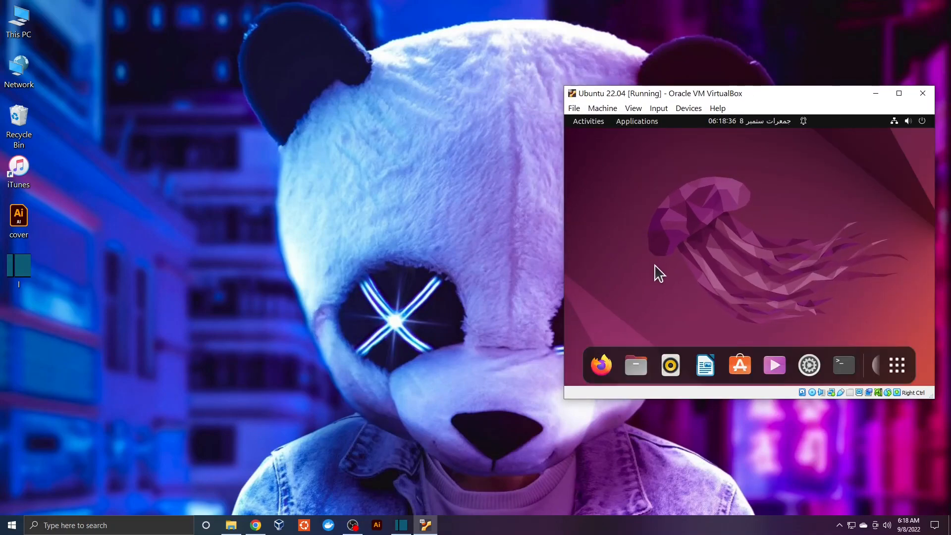